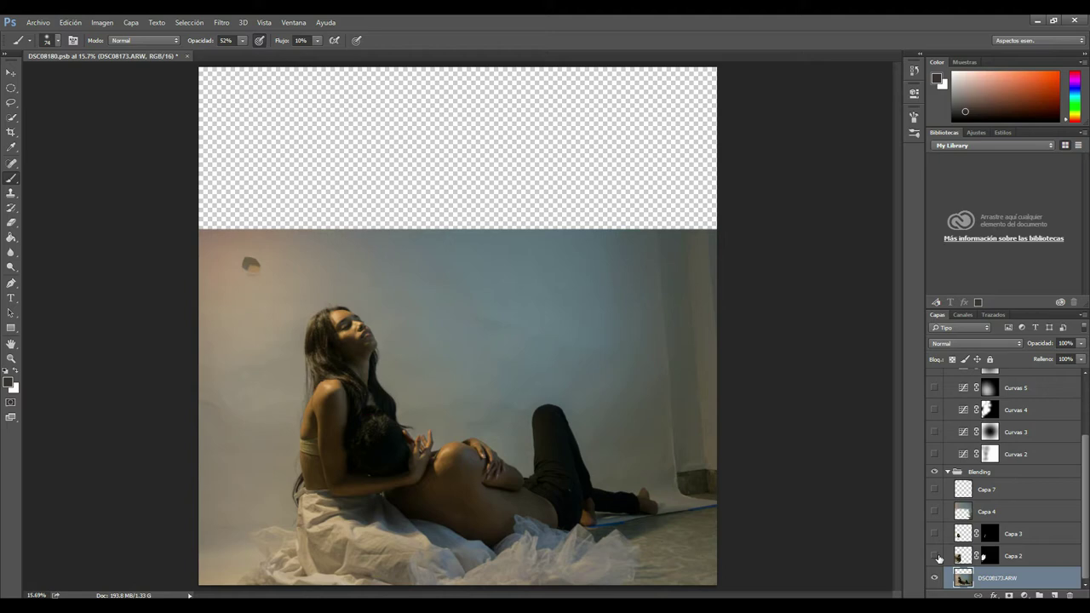
# Step: Show Capa 2 for the woman's flying hair, then compare Capa 3 on and off, leaving it visible
pyautogui.click(935, 556)
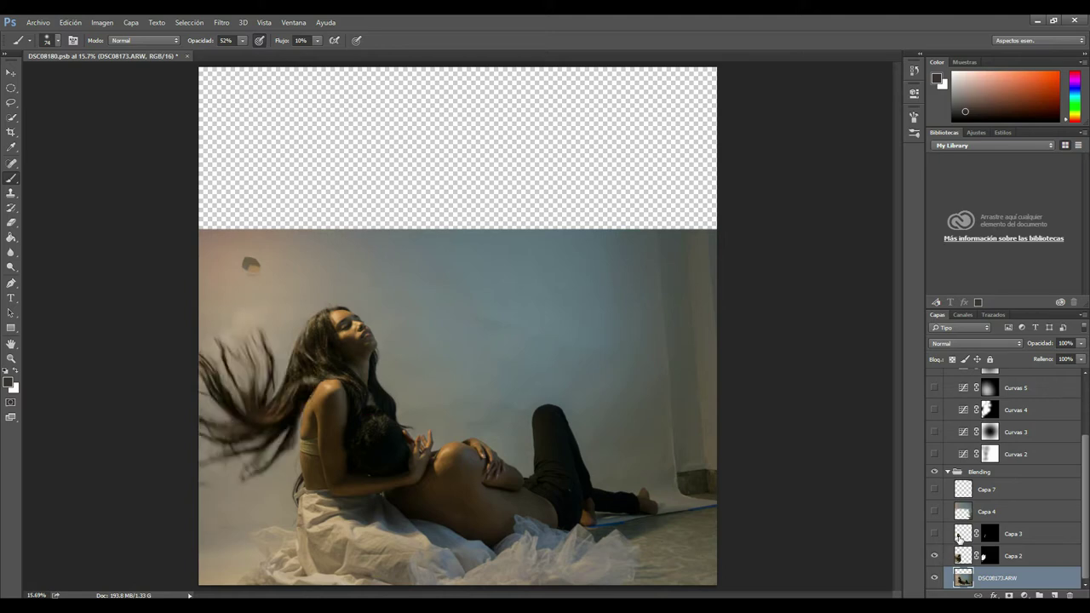
pyautogui.click(959, 539)
pyautogui.click(936, 534)
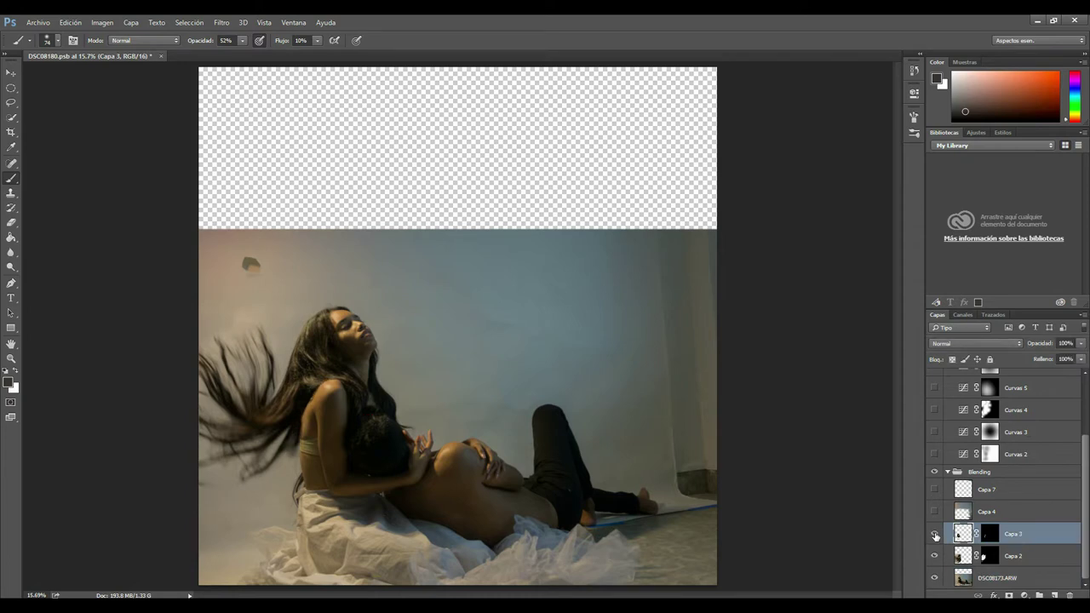
pyautogui.click(935, 534)
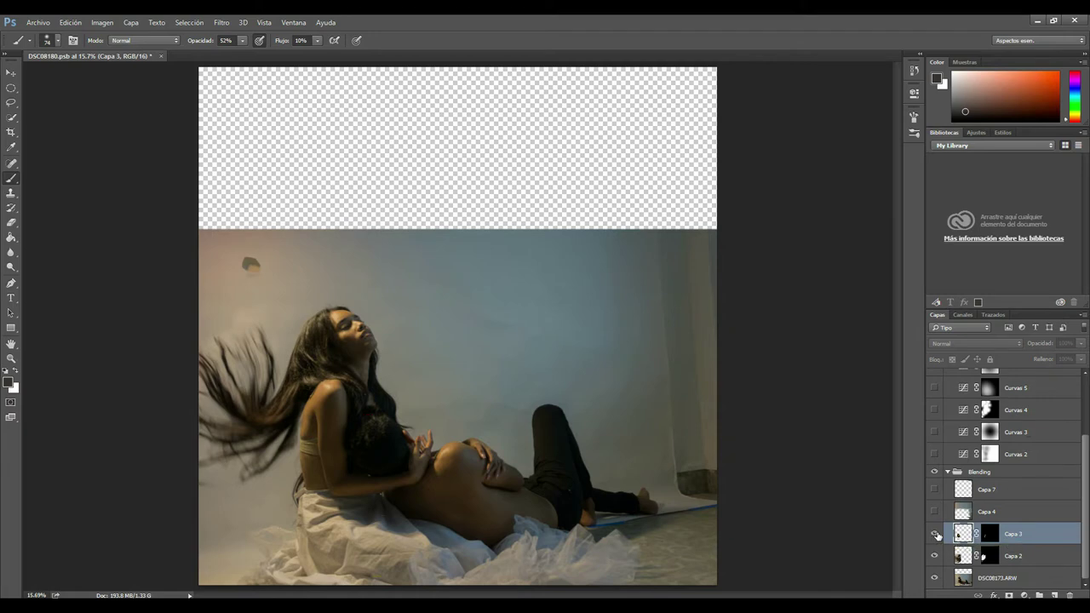
pyautogui.click(937, 534)
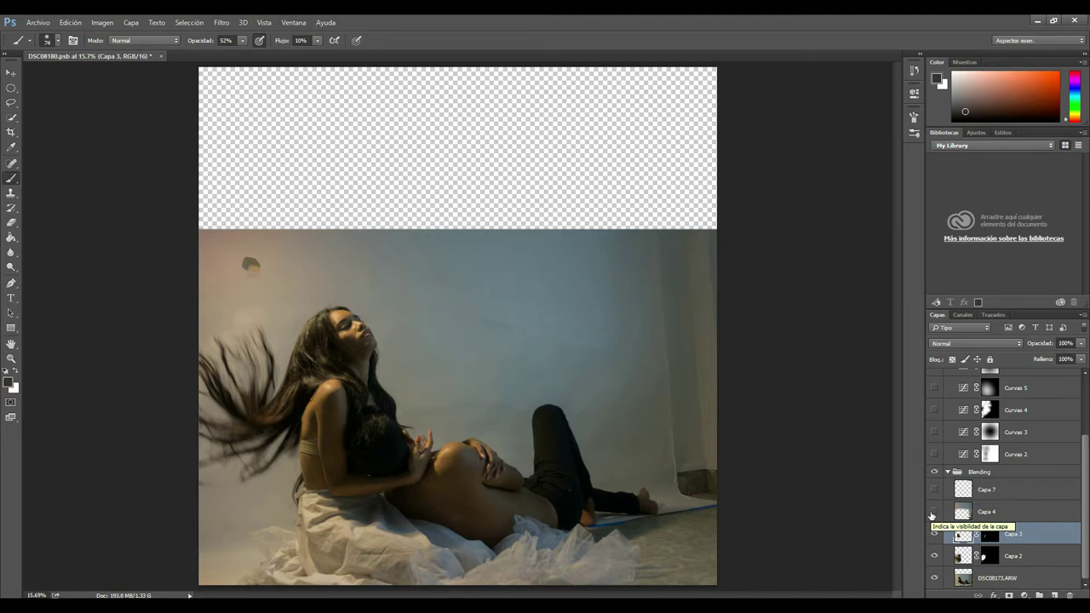
# Step: Show Capa 4 to fill the empty top and Capa 7, then collapse the Blending group
pyautogui.click(978, 520)
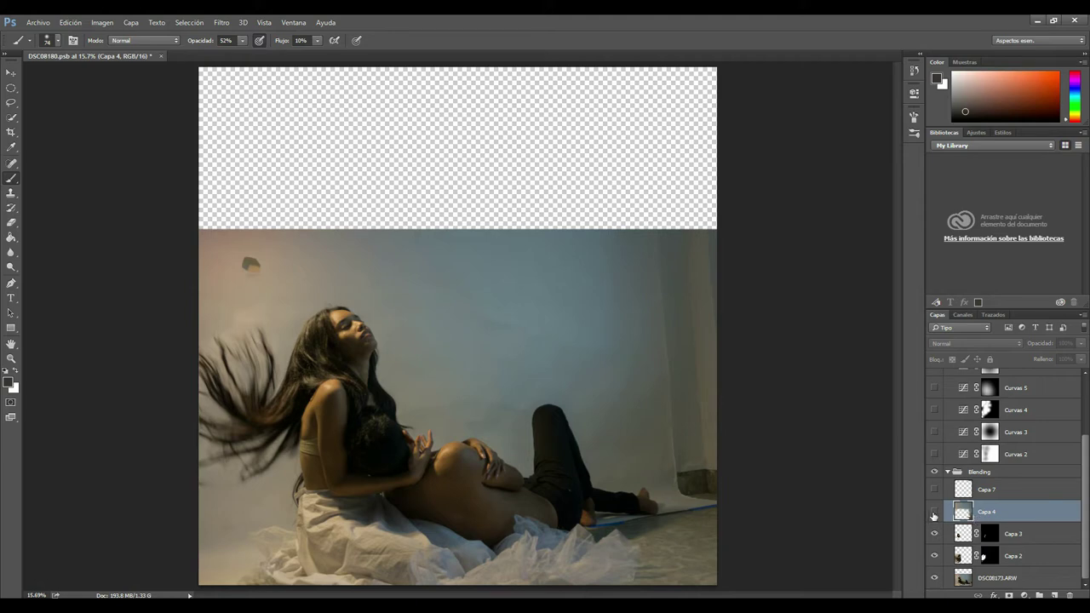
pyautogui.click(935, 511)
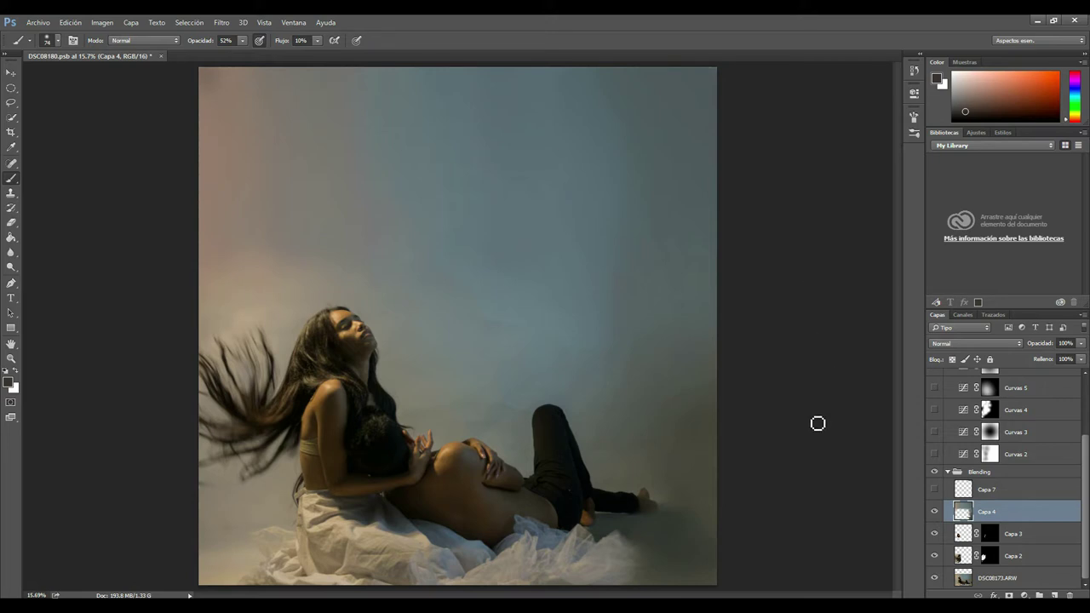
pyautogui.click(986, 493)
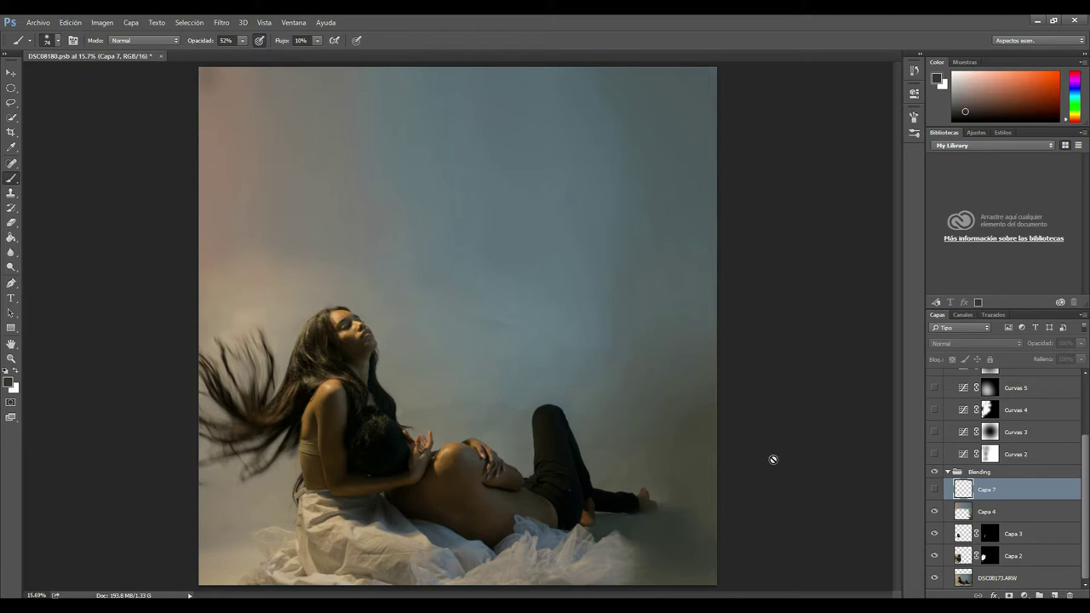
pyautogui.click(934, 490)
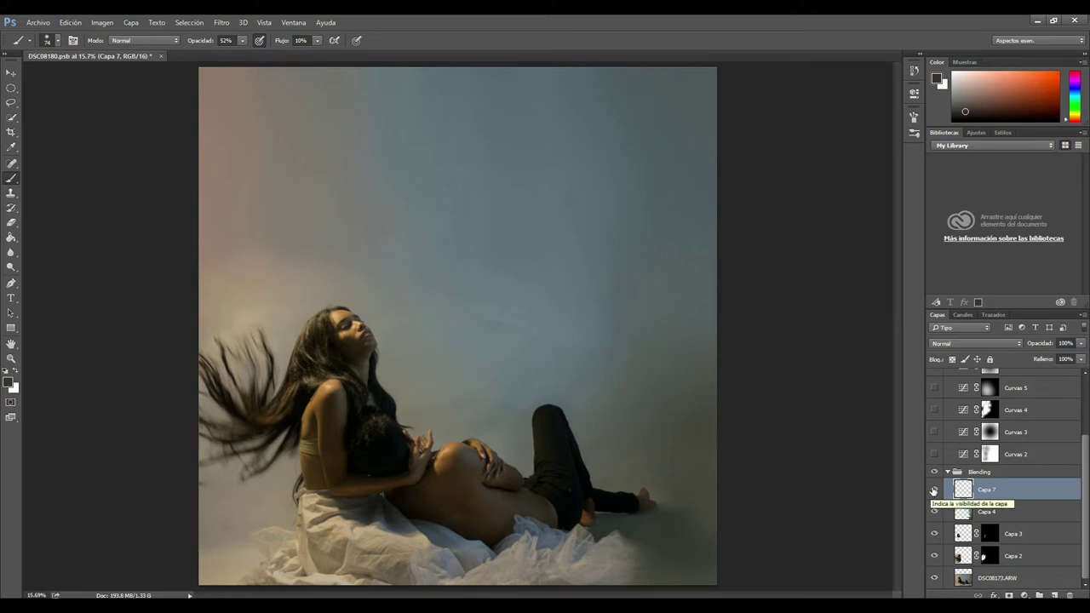
pyautogui.click(949, 473)
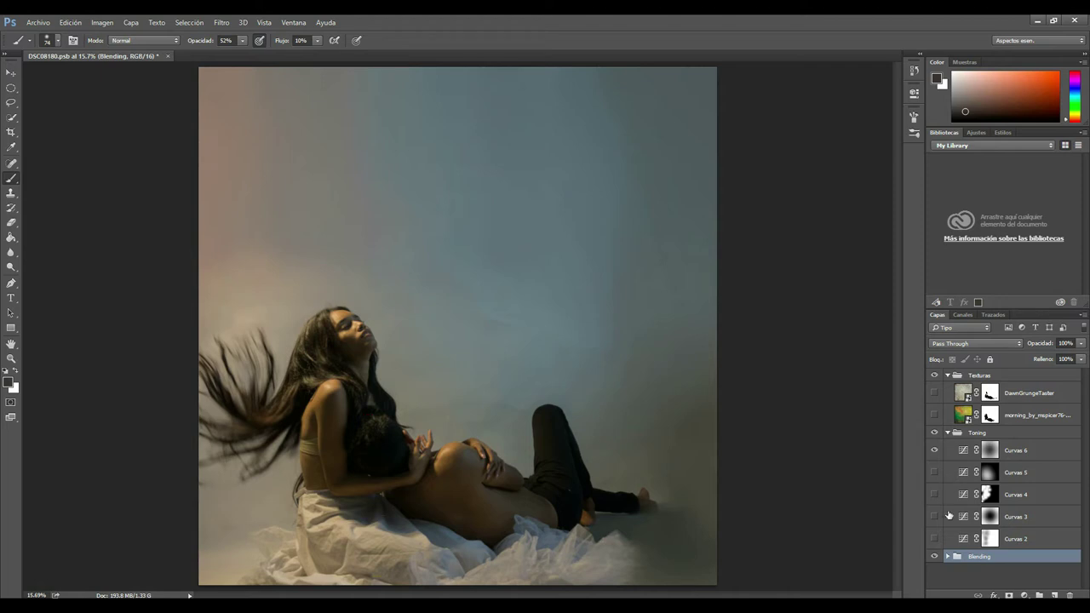
# Step: Turn on Curvas 2, 3, 4 and 5 in Toning, comparing Curvas 4 before keeping it on
pyautogui.click(954, 544)
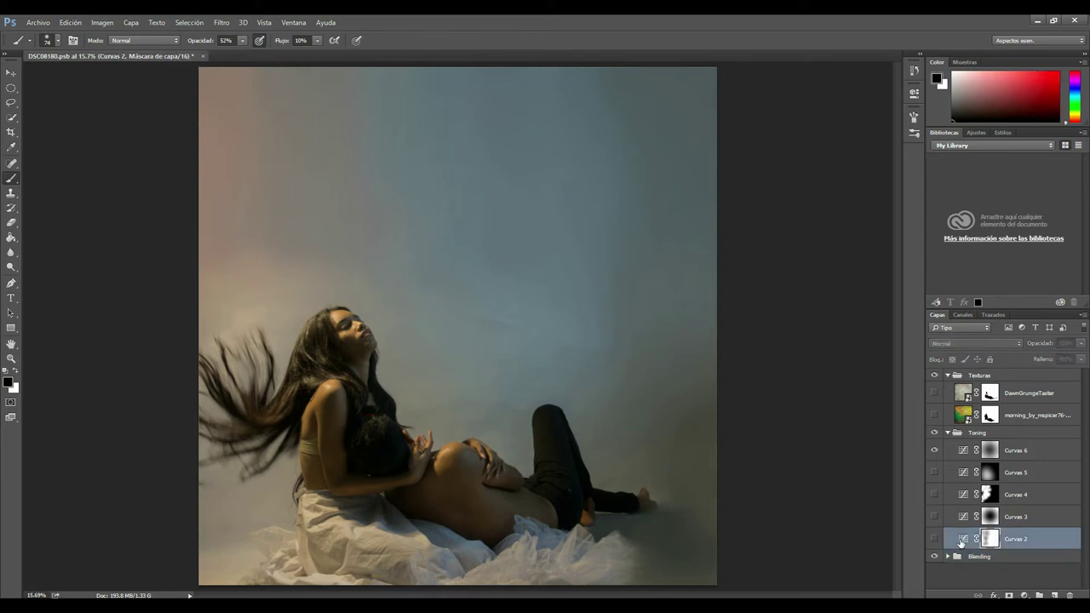
pyautogui.click(935, 539)
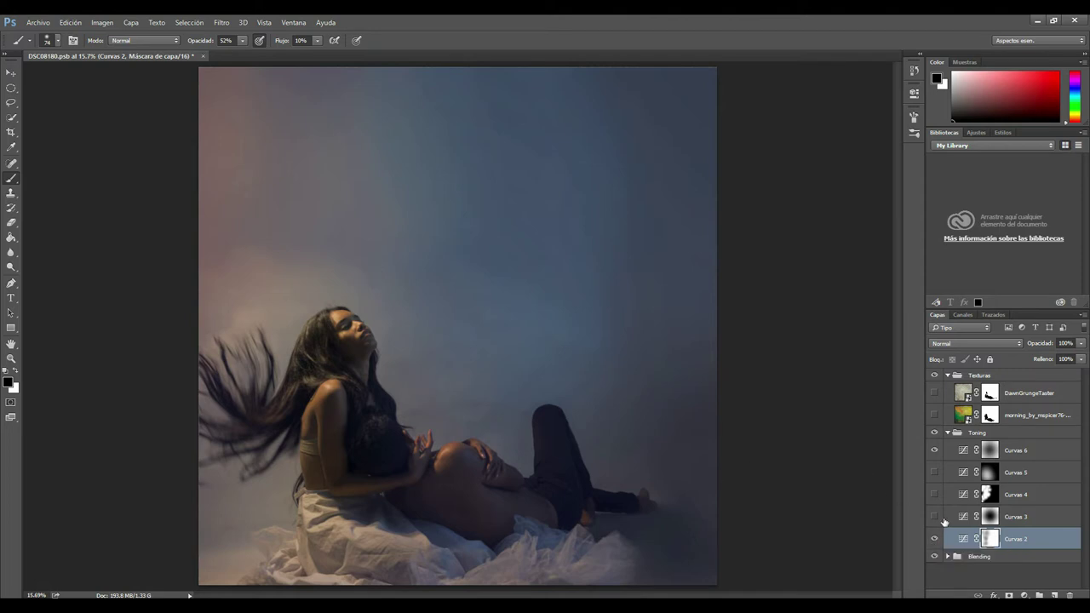
pyautogui.click(949, 522)
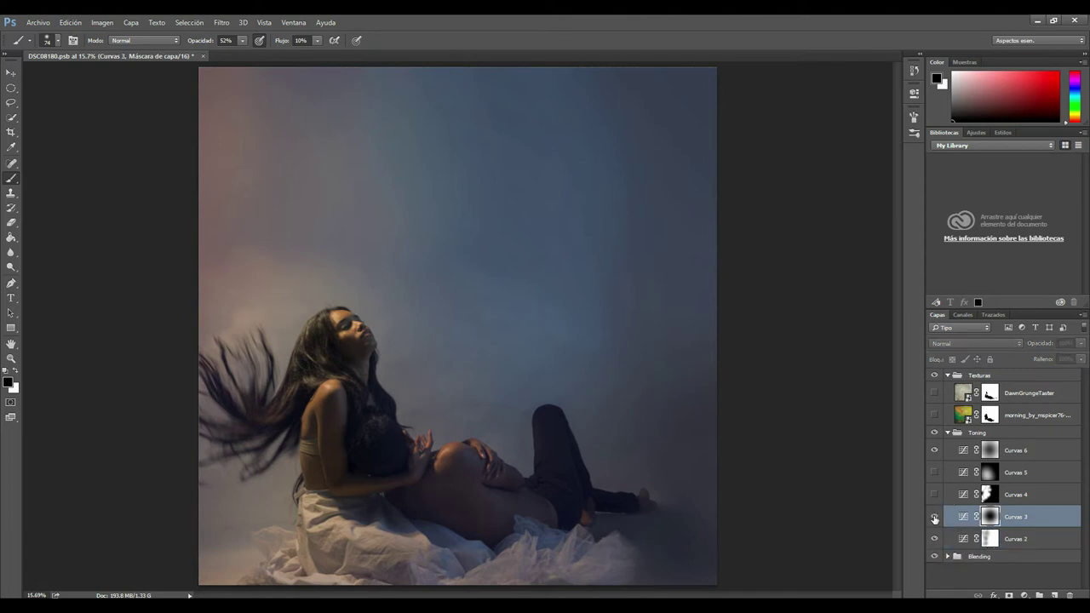
pyautogui.click(934, 517)
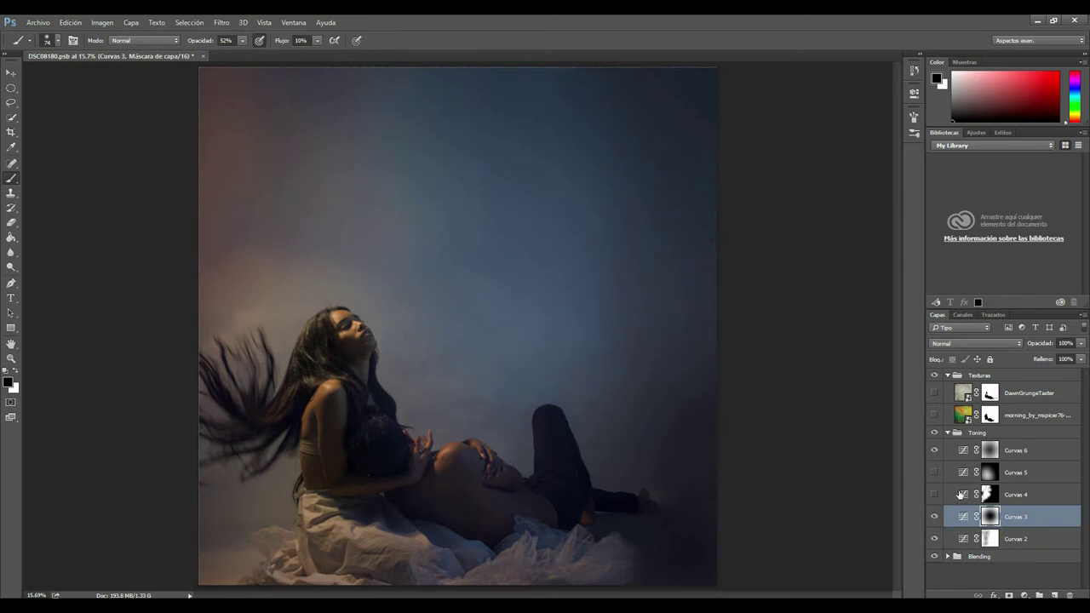
pyautogui.click(961, 495)
pyautogui.click(934, 498)
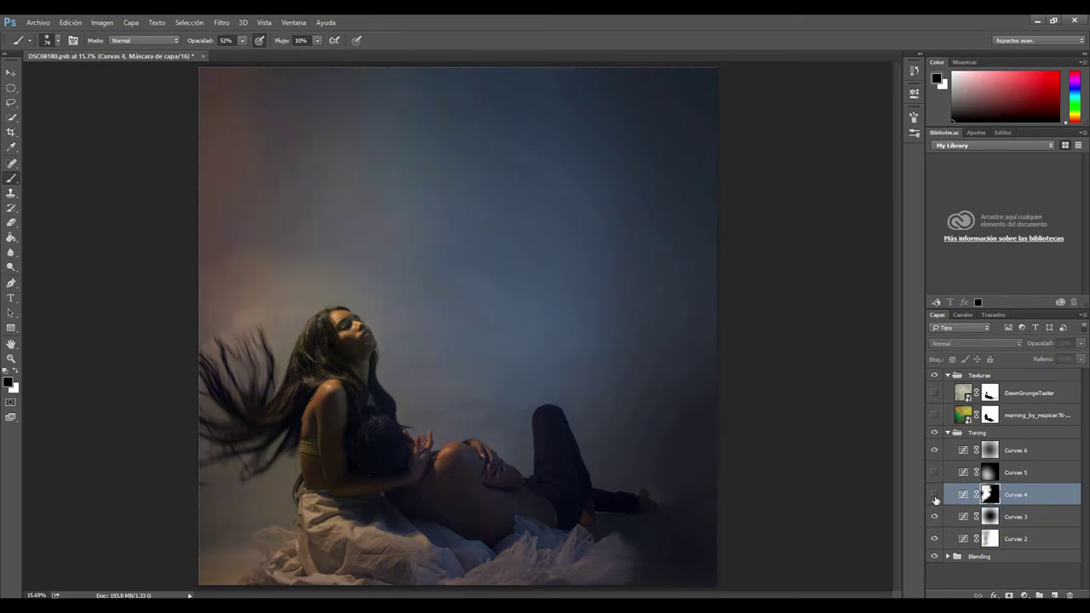
pyautogui.click(934, 498)
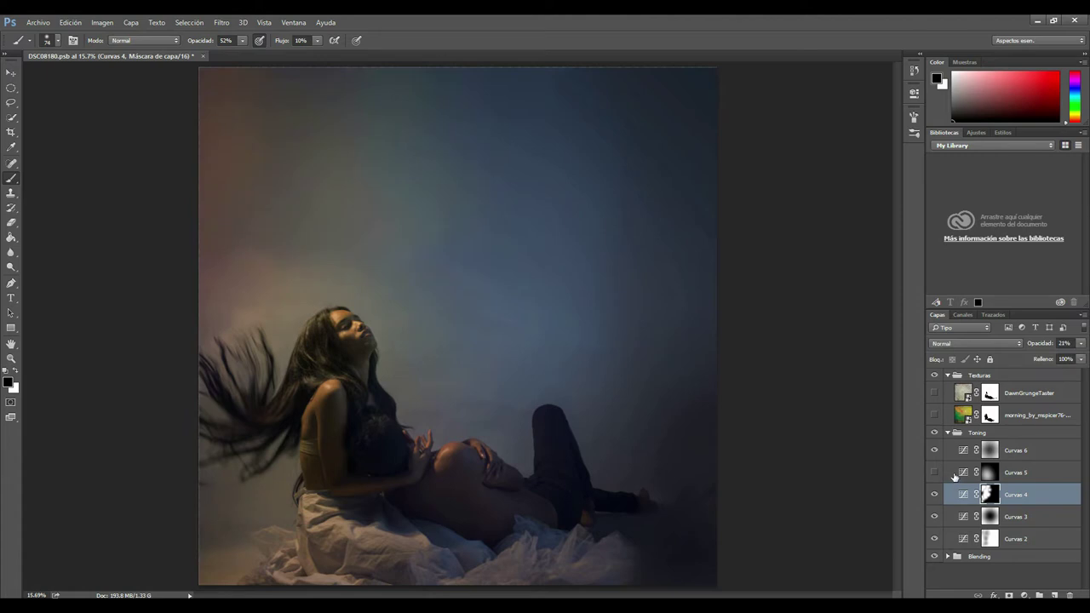
pyautogui.click(954, 473)
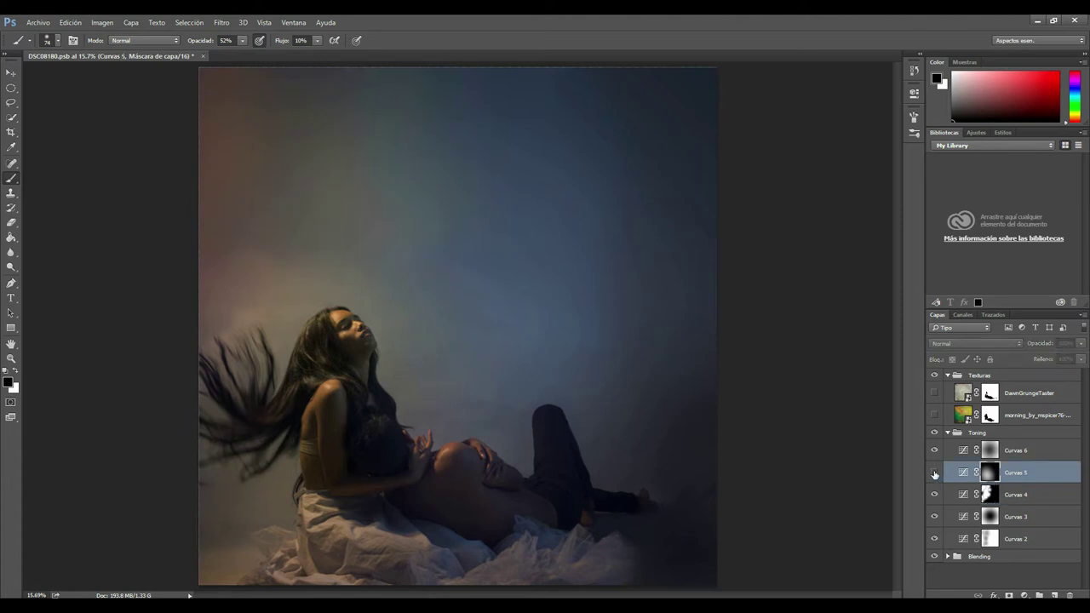
pyautogui.click(935, 472)
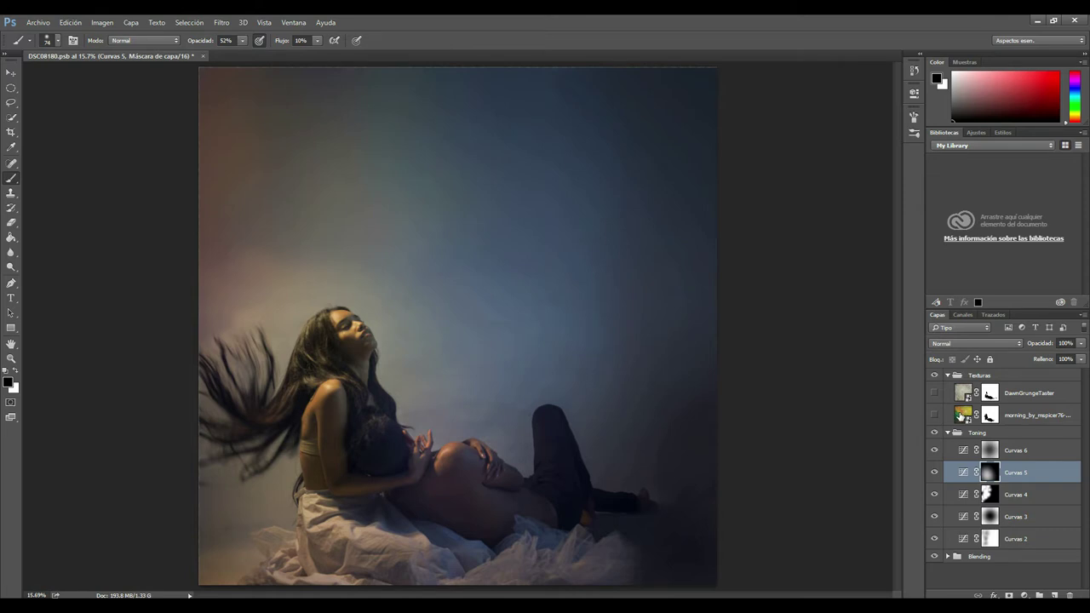
# Step: Show the morning_by_mspicer and DawnGrungeTaster textures, zoom to 50%, and collapse Texturas
pyautogui.click(960, 415)
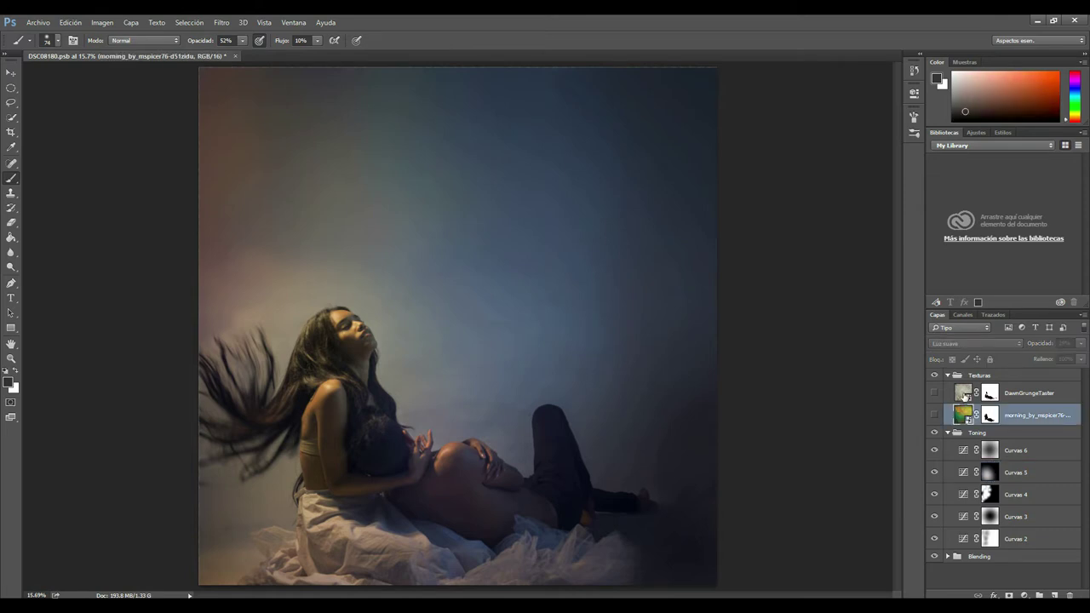
pyautogui.click(934, 416)
pyautogui.click(935, 393)
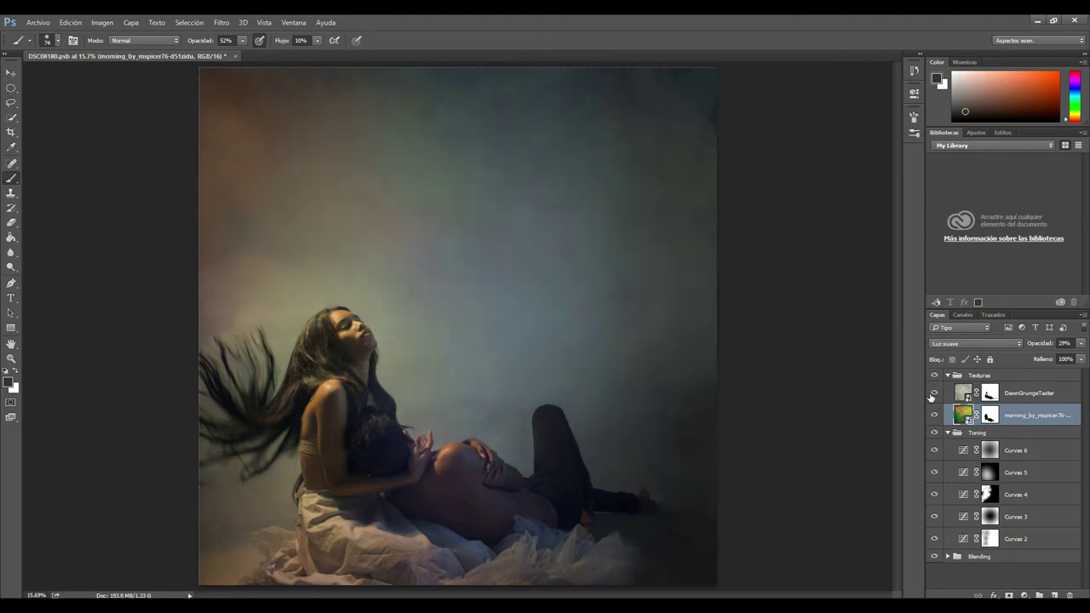
pyautogui.click(963, 393)
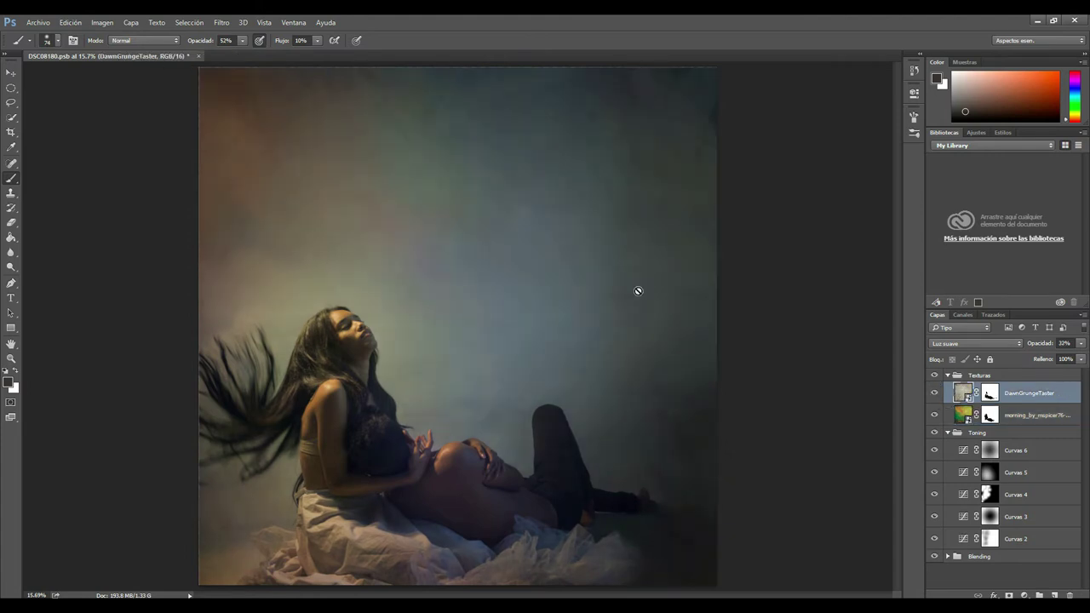
pyautogui.hotkey('ctrl', '+')
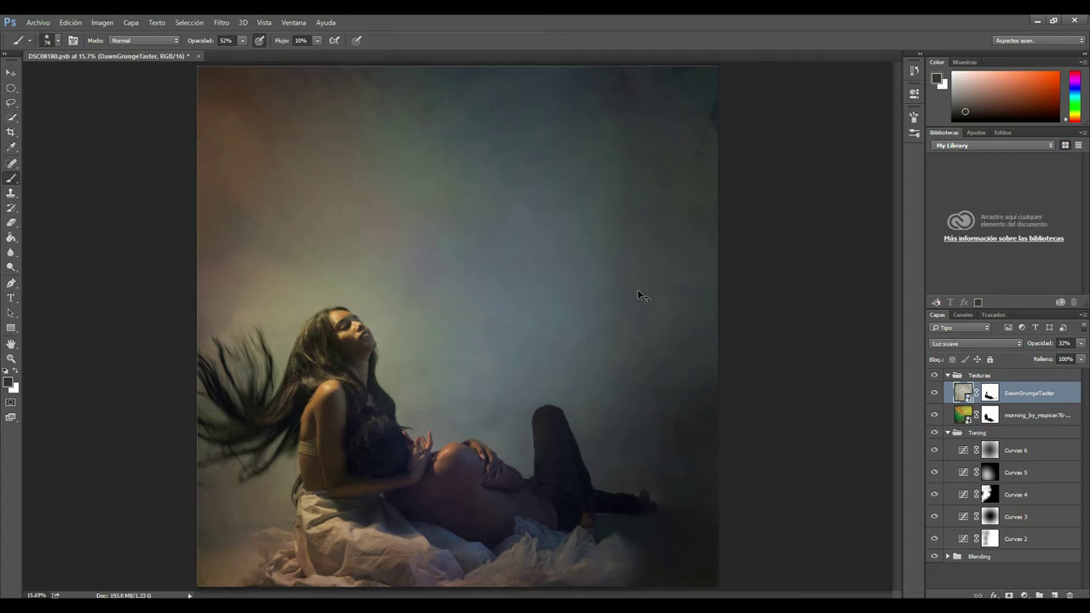
pyautogui.hotkey('ctrl', '+')
pyautogui.hotkey('ctrl', '+')
pyautogui.hotkey('ctrl', '+')
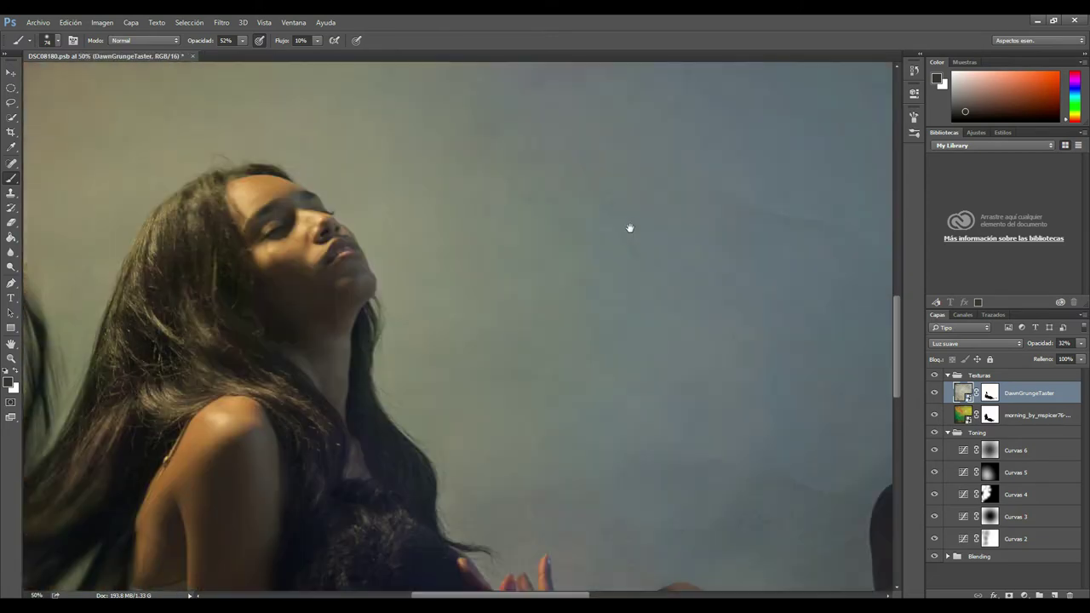
pyautogui.click(988, 394)
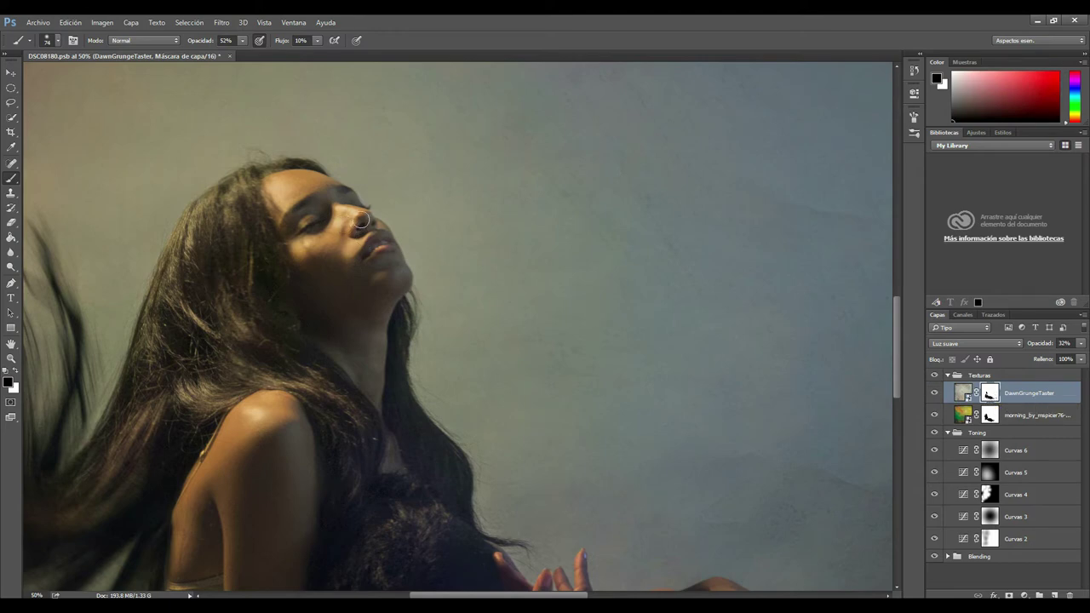
pyautogui.click(949, 375)
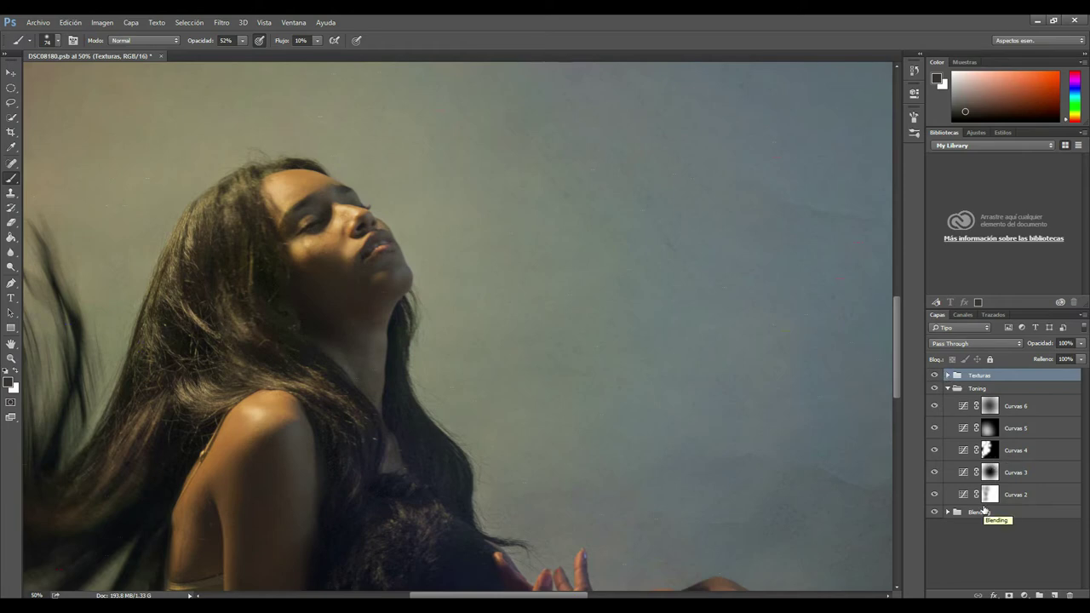
# Step: Create a new layer above Blending and name it 'Pintura en piel'
pyautogui.click(984, 510)
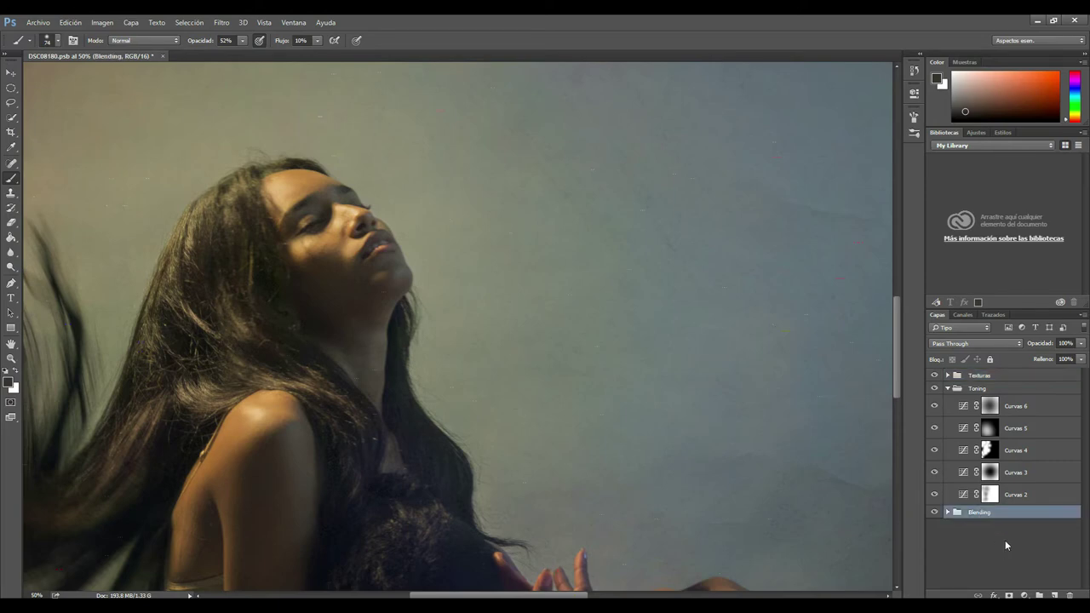
pyautogui.click(1055, 595)
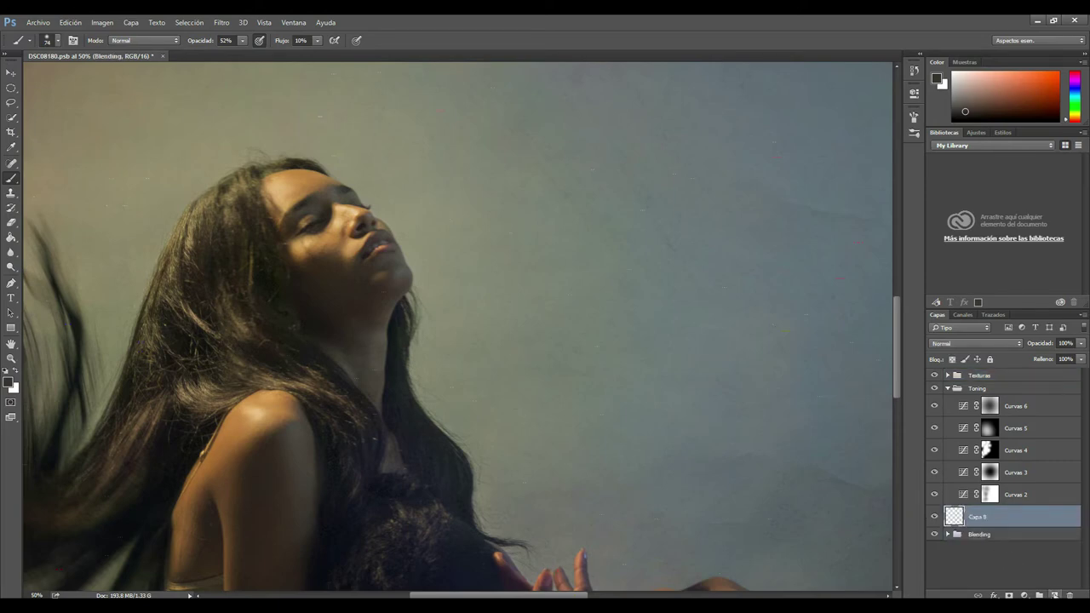
pyautogui.doubleClick(984, 517)
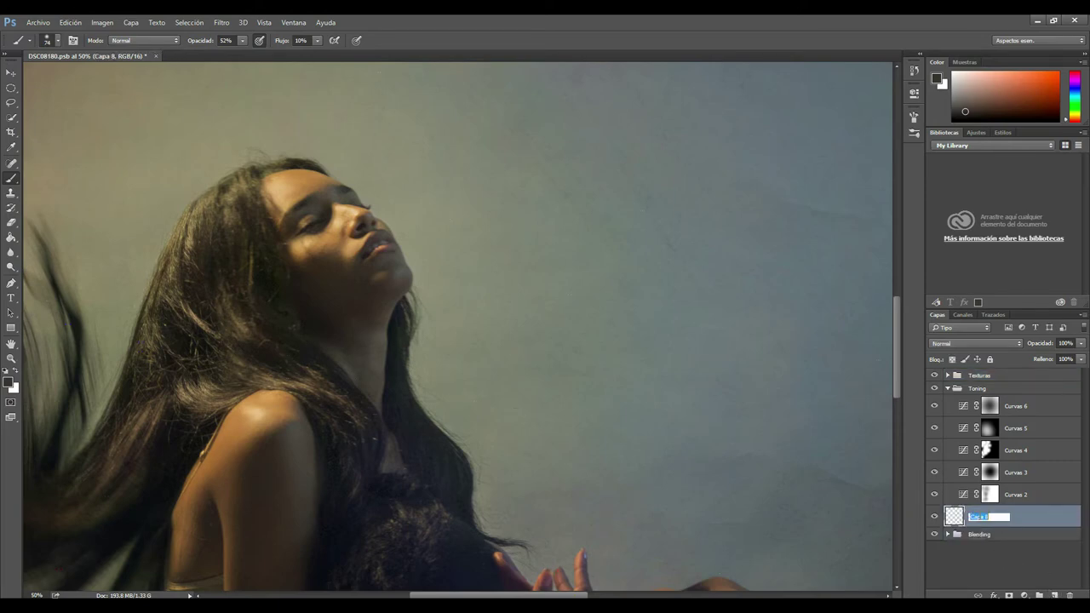
pyautogui.write('Pintura en piel')
pyautogui.press('Return')
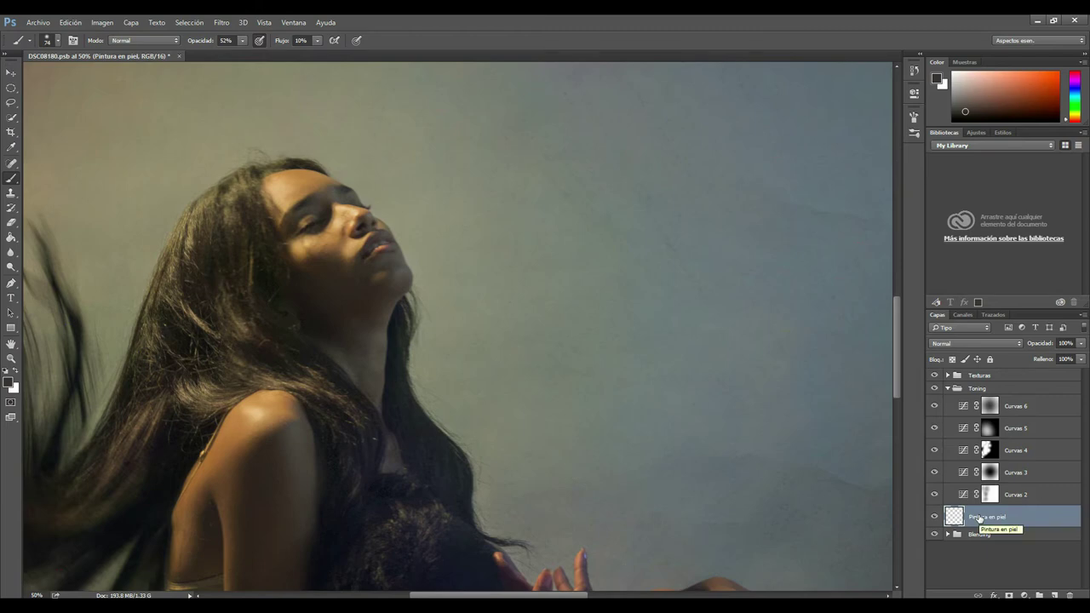
# Step: Zoom to 100% on the woman's face and bring up the brush presets
pyautogui.hotkey('ctrl', '+')
pyautogui.moveTo(451, 287); pyautogui.dragTo(687, 390)
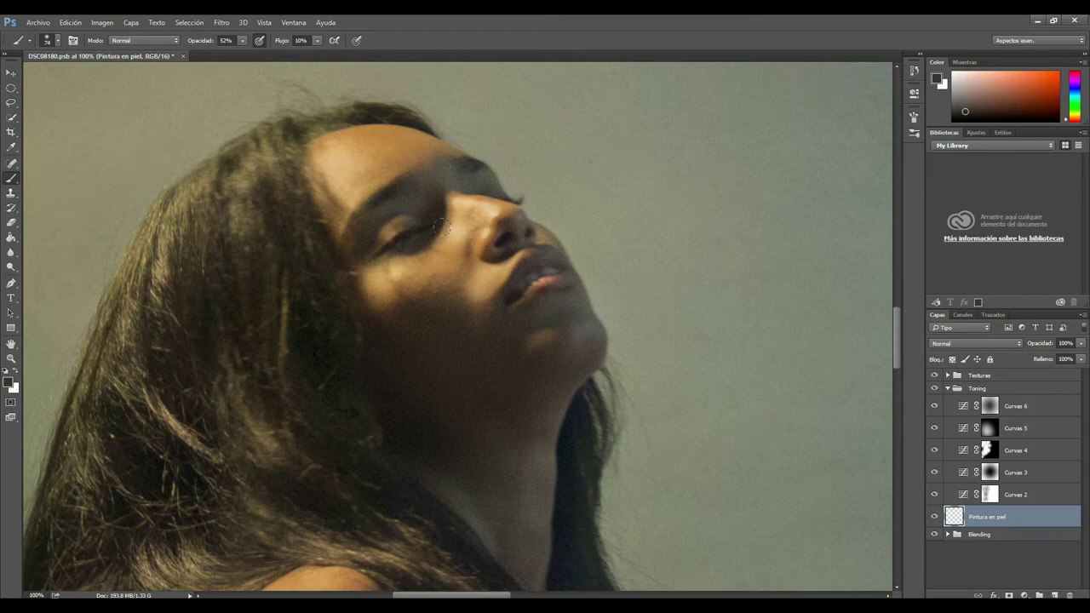
pyautogui.rightClick(442, 226)
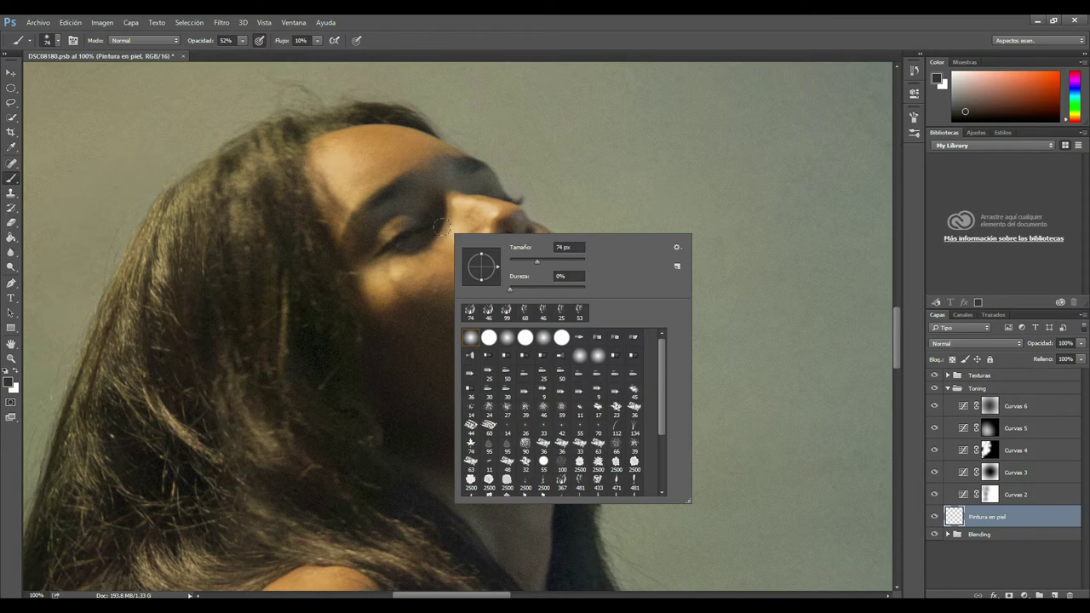
# Step: Choose the 367 px brush preset, then shrink it to a smaller size
pyautogui.moveTo(660, 382); pyautogui.dragTo(666, 419)
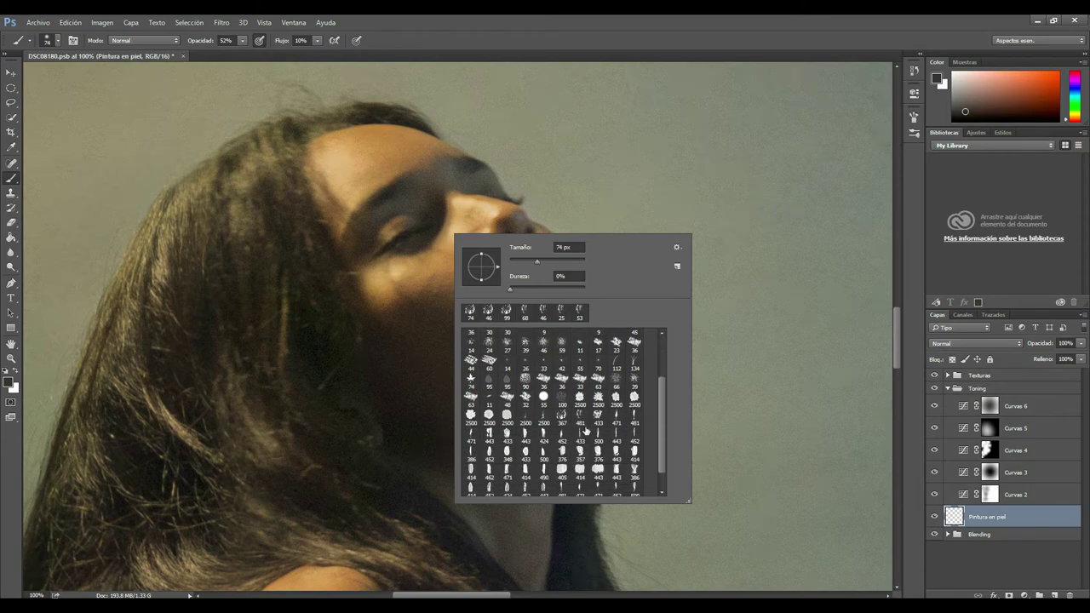
pyautogui.click(562, 419)
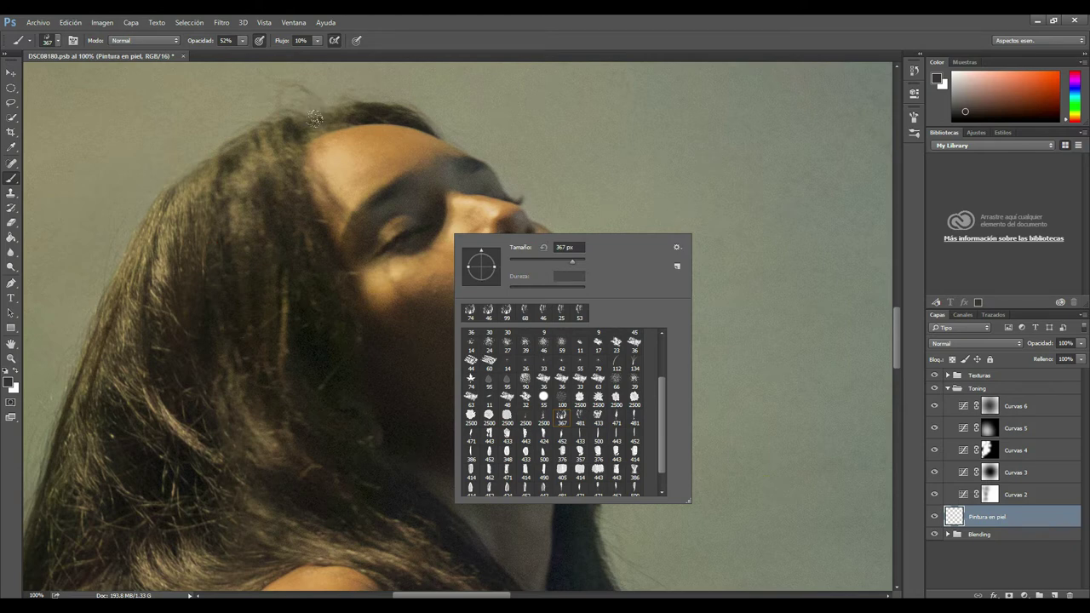
pyautogui.click(556, 260)
pyautogui.click(966, 523)
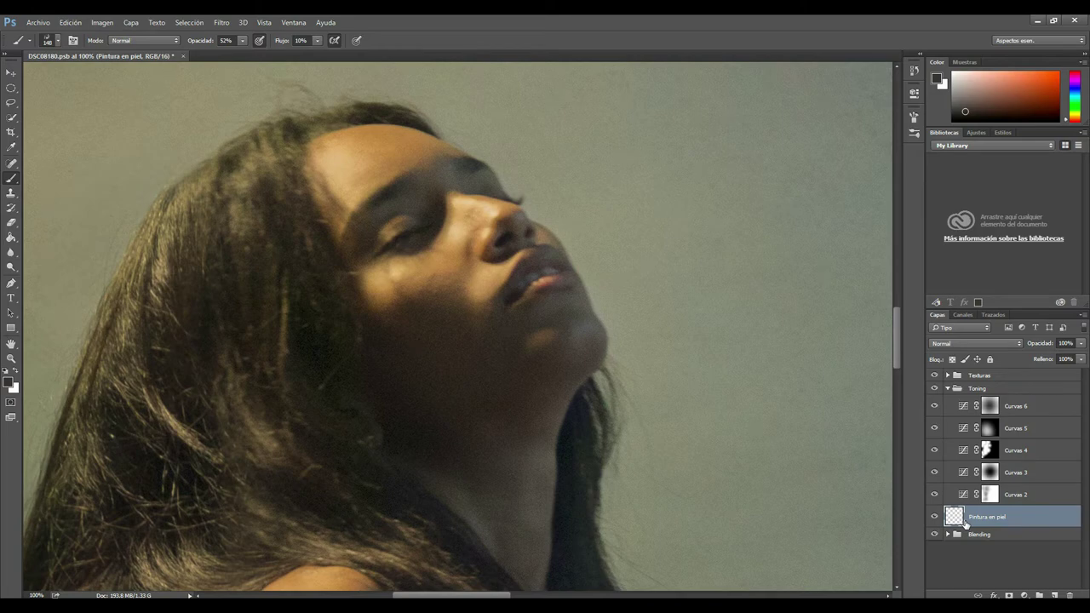
# Step: Zoom in to 200% on the face and bring up the brush settings again
pyautogui.scroll(1, 440, 273)
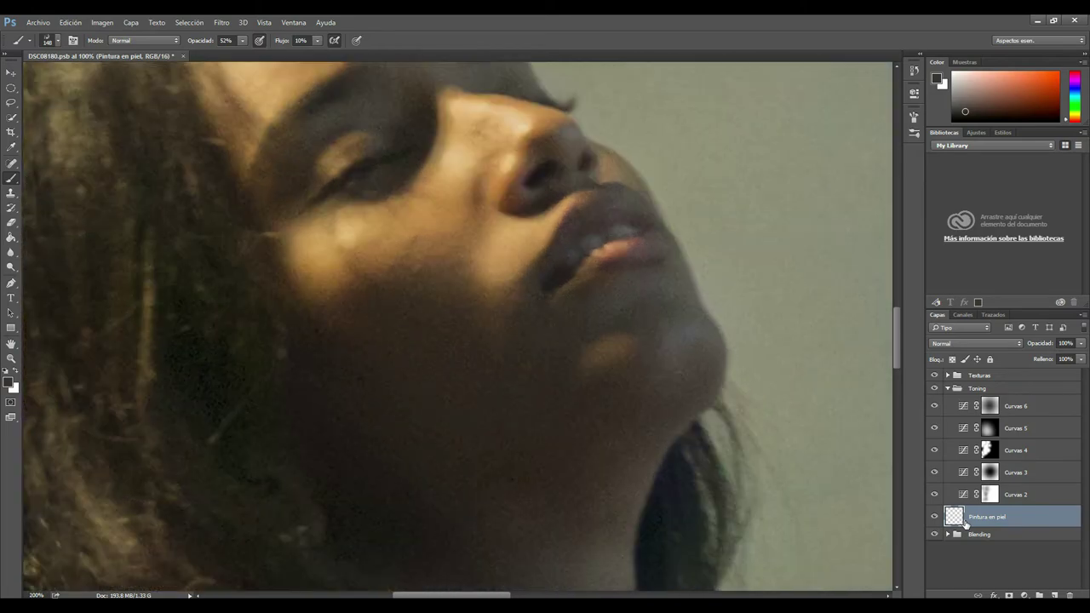
pyautogui.scroll(1, 567, 402)
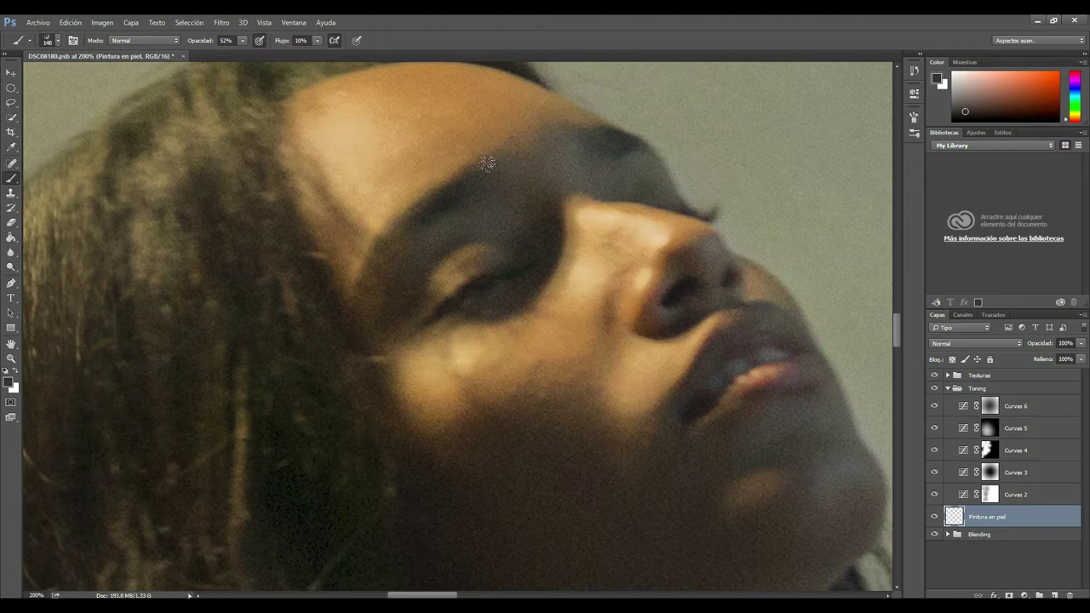
pyautogui.scroll(3, 486, 216)
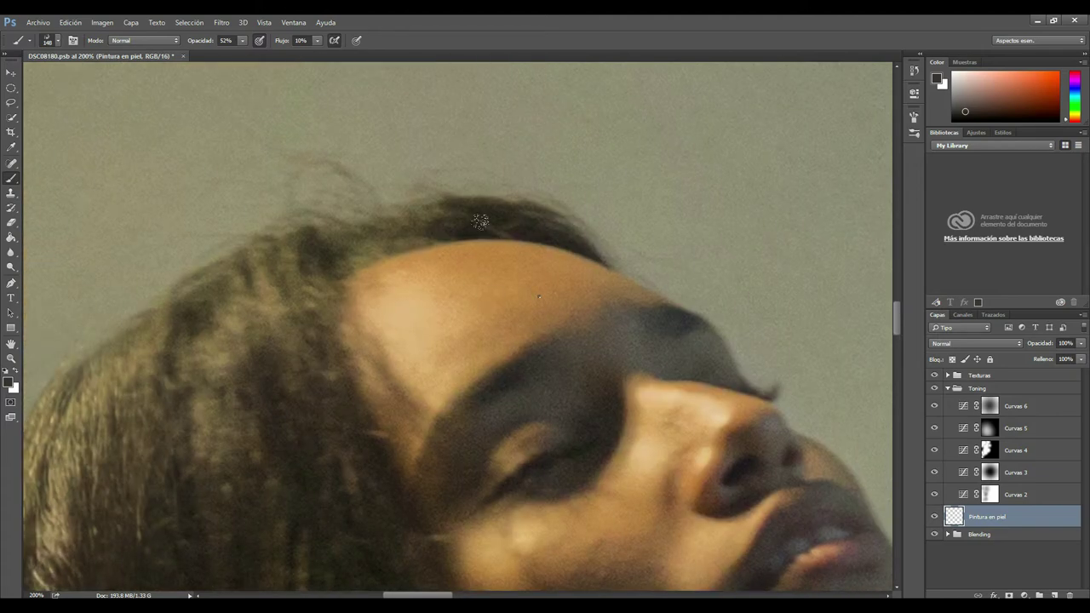
pyautogui.rightClick(481, 221)
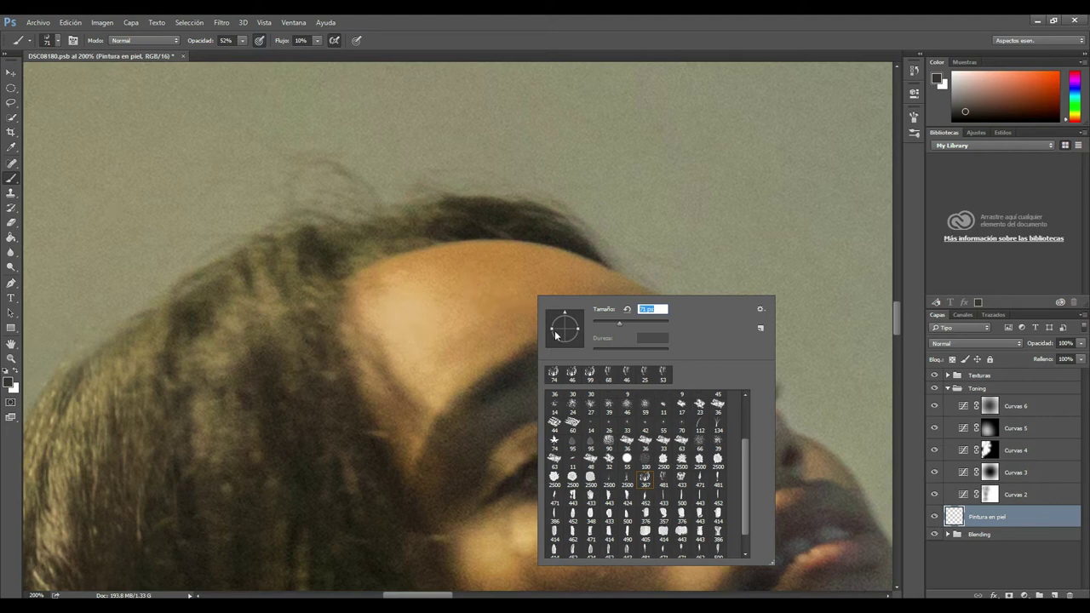
# Step: Set the brush opacity to 50% and raise the flow to 21%
pyautogui.click(301, 40)
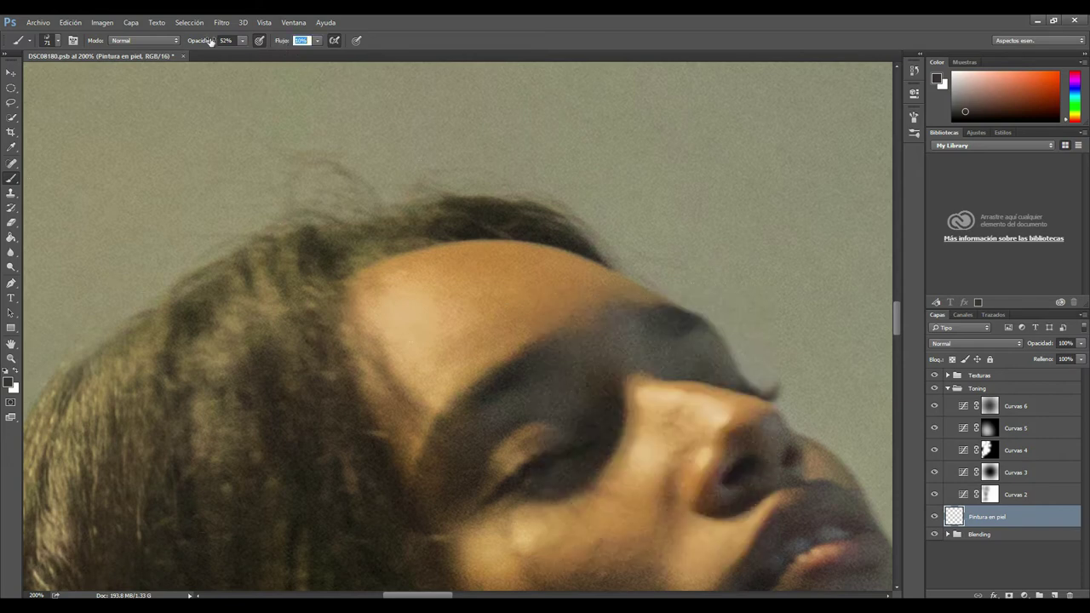
pyautogui.click(208, 41)
pyautogui.write('50')
pyautogui.press('Tab')
pyautogui.moveTo(281, 40); pyautogui.dragTo(287, 40)
pyautogui.scroll(-2, 434, 276)
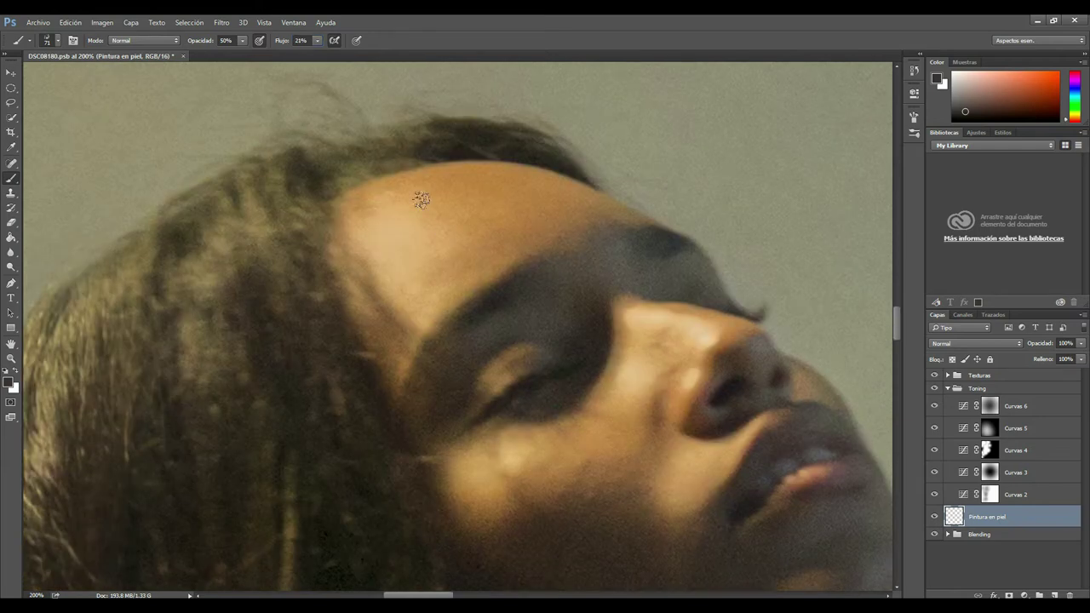
pyautogui.scroll(1, 438, 264)
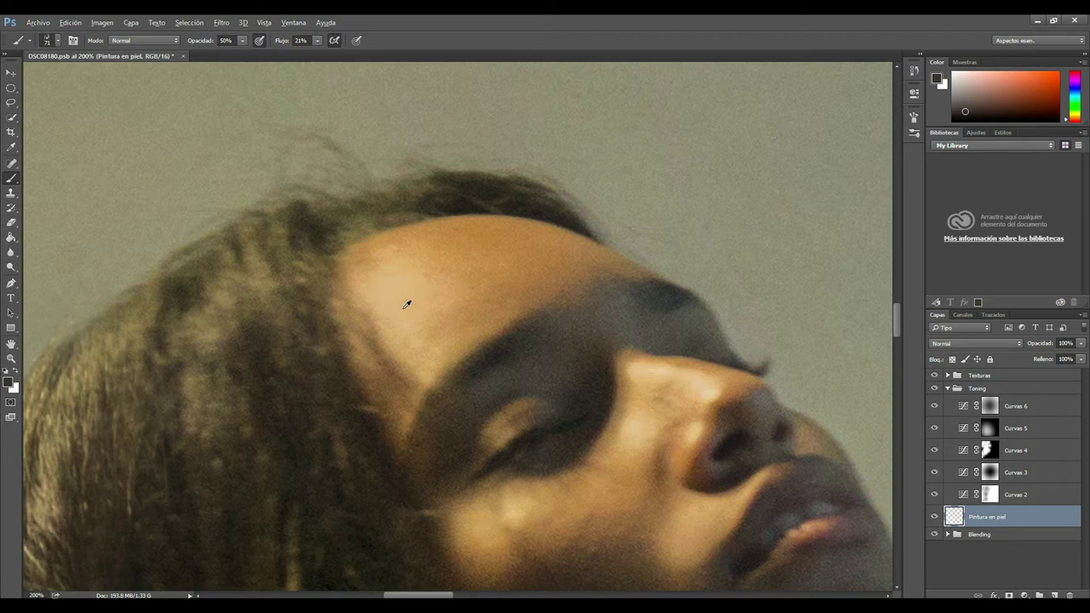
# Step: Sample forehead and hair tones, zoom closer, and paint the forehead with a 53 px brush
pyautogui.keyDown('alt'); pyautogui.click(410, 298); pyautogui.keyUp('alt')
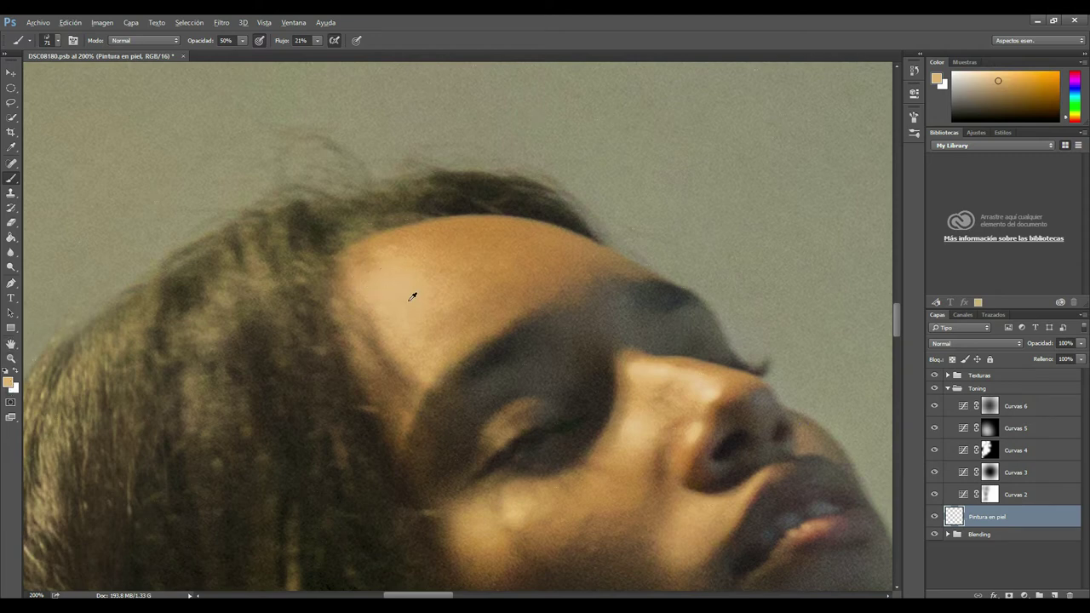
pyautogui.keyDown('alt'); pyautogui.click(475, 205); pyautogui.keyUp('alt')
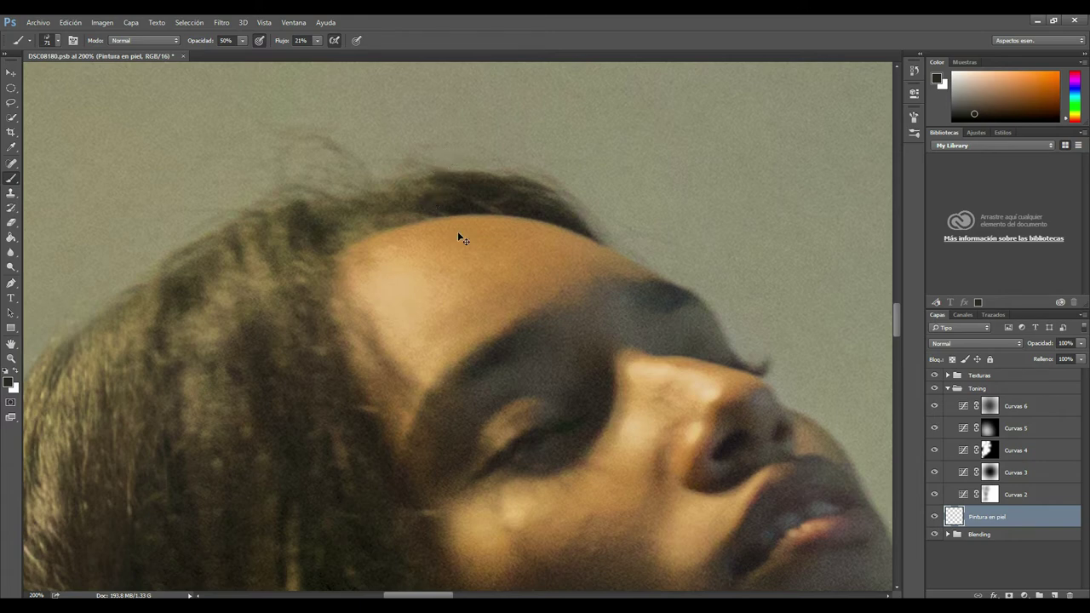
pyautogui.hotkey('ctrl', '+')
pyautogui.scroll(-1, 452, 221)
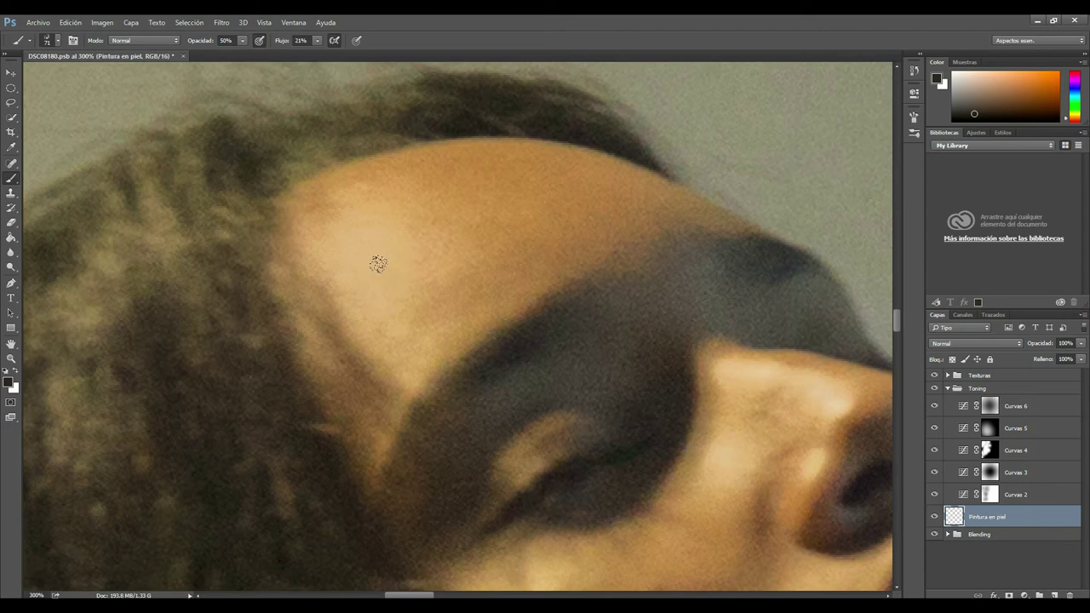
pyautogui.press('alt')
pyautogui.rightClick(407, 243)
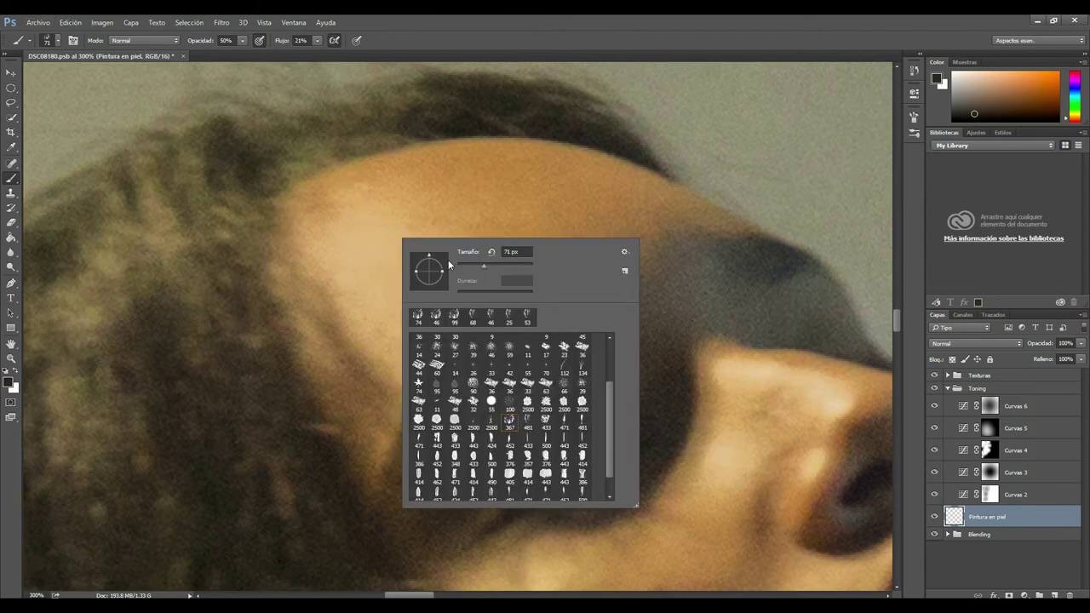
pyautogui.moveTo(475, 271); pyautogui.dragTo(470, 267)
pyautogui.click(462, 207)
pyautogui.keyDown('alt'); pyautogui.click(362, 221); pyautogui.keyUp('alt')
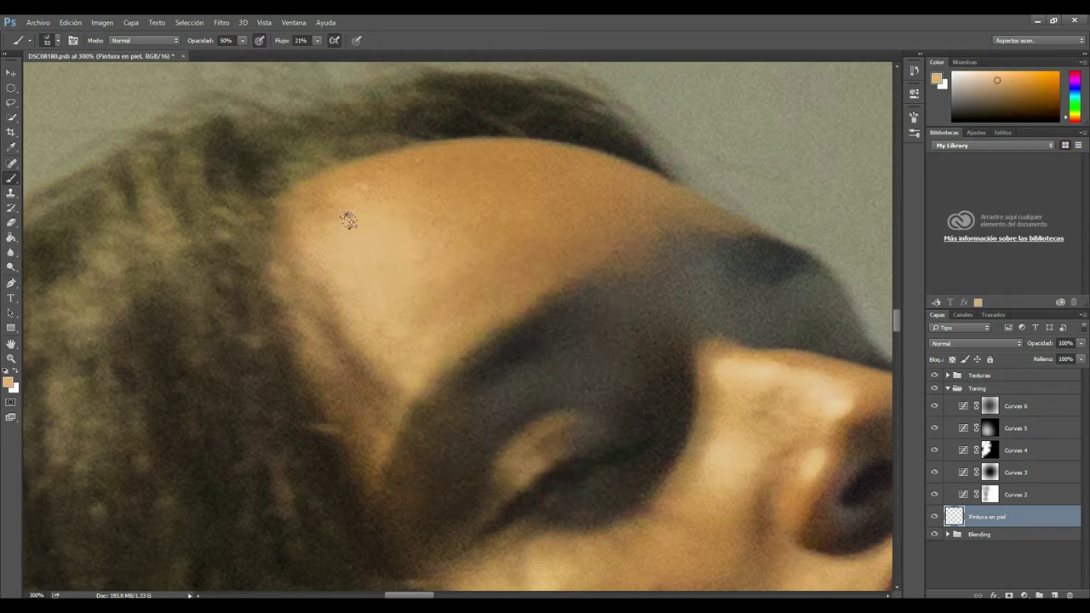
pyautogui.keyDown('alt'); pyautogui.click(417, 217); pyautogui.keyUp('alt')
# Step: Paint more saturated sampled skin tones across the forehead
pyautogui.scroll(2, 401, 277)
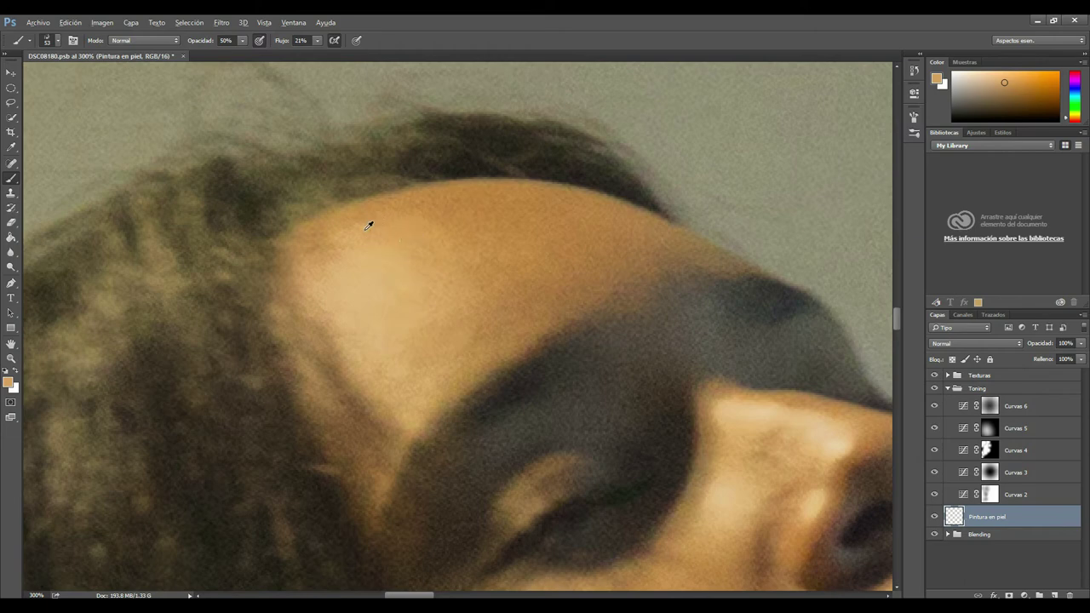
pyautogui.keyDown('alt'); pyautogui.click(456, 222); pyautogui.keyUp('alt')
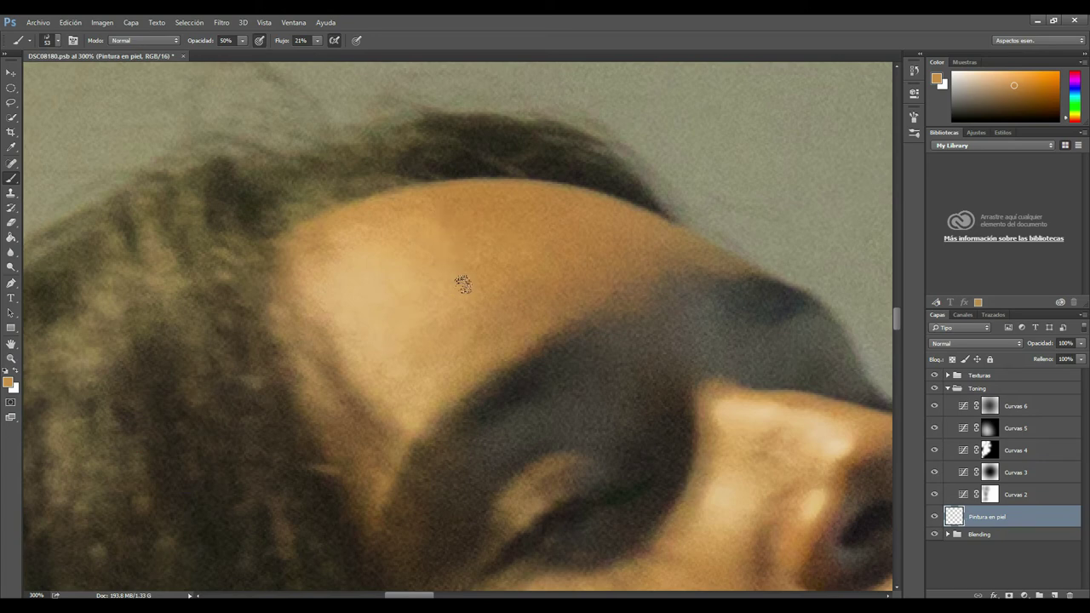
pyautogui.moveTo(506, 282); pyautogui.dragTo(455, 256)
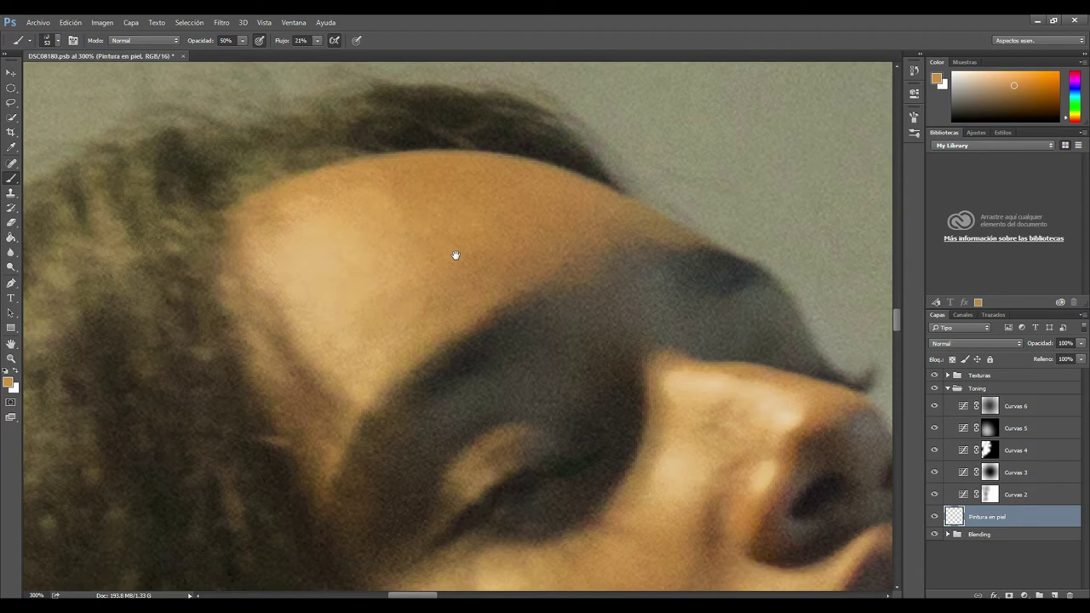
pyautogui.keyDown('alt'); pyautogui.click(370, 250); pyautogui.keyUp('alt')
pyautogui.keyDown('alt'); pyautogui.click(455, 211); pyautogui.keyUp('alt')
pyautogui.moveTo(510, 231); pyautogui.dragTo(477, 249)
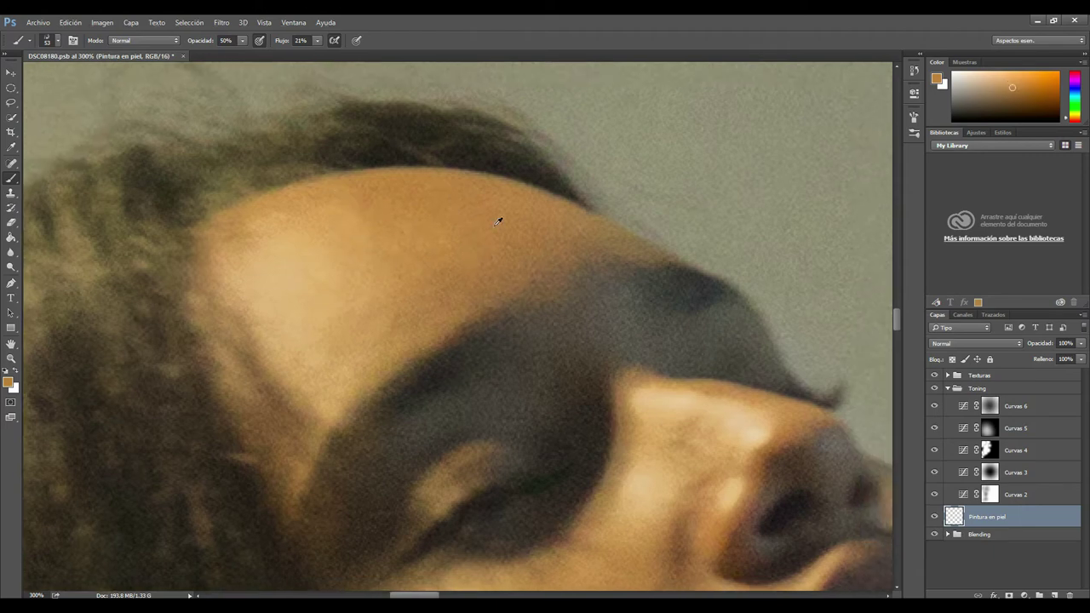
pyautogui.keyDown('alt'); pyautogui.click(408, 215); pyautogui.keyUp('alt')
pyautogui.scroll(-2, 428, 201)
# Step: Shrink the brush and blend darker skin tones over the forehead toward the brow
pyautogui.rightClick(435, 223)
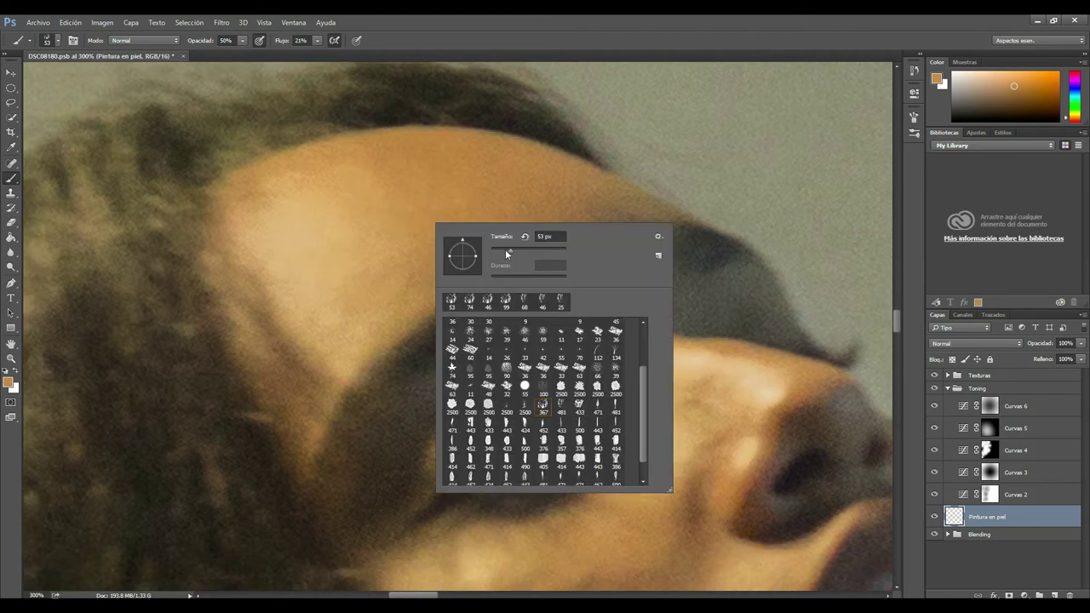
pyautogui.press('Return')
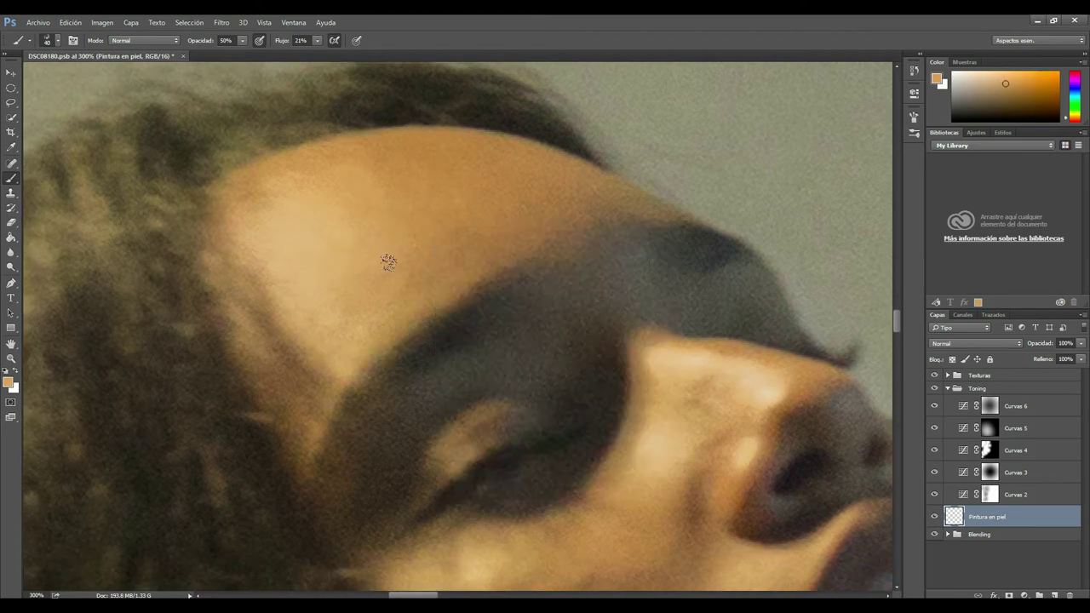
pyautogui.keyDown('alt'); pyautogui.click(379, 238); pyautogui.keyUp('alt')
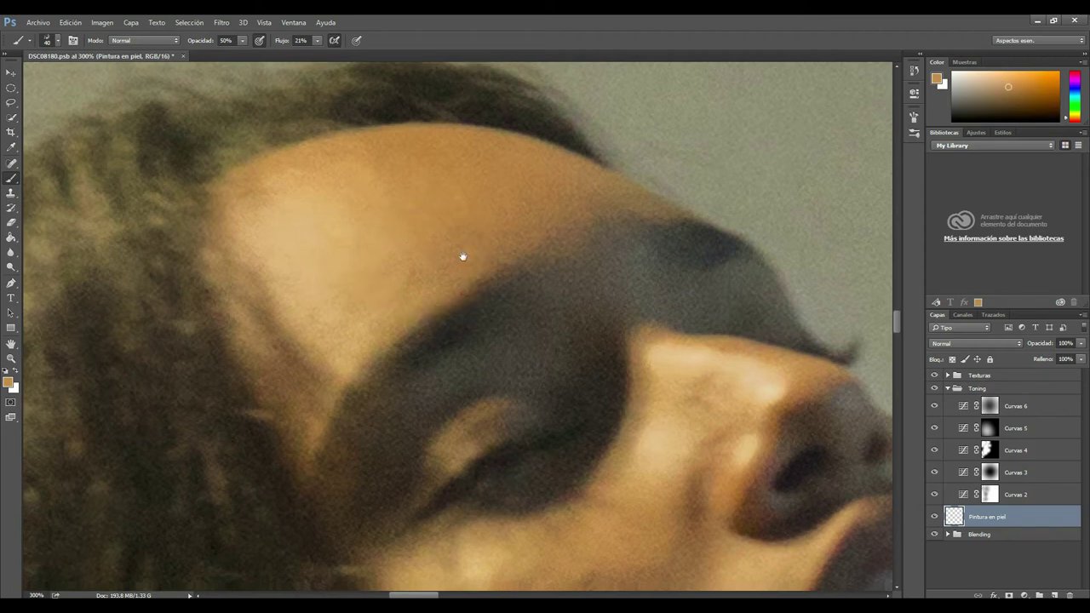
pyautogui.moveTo(462, 256); pyautogui.dragTo(437, 224)
pyautogui.keyDown('alt'); pyautogui.click(503, 284); pyautogui.keyUp('alt')
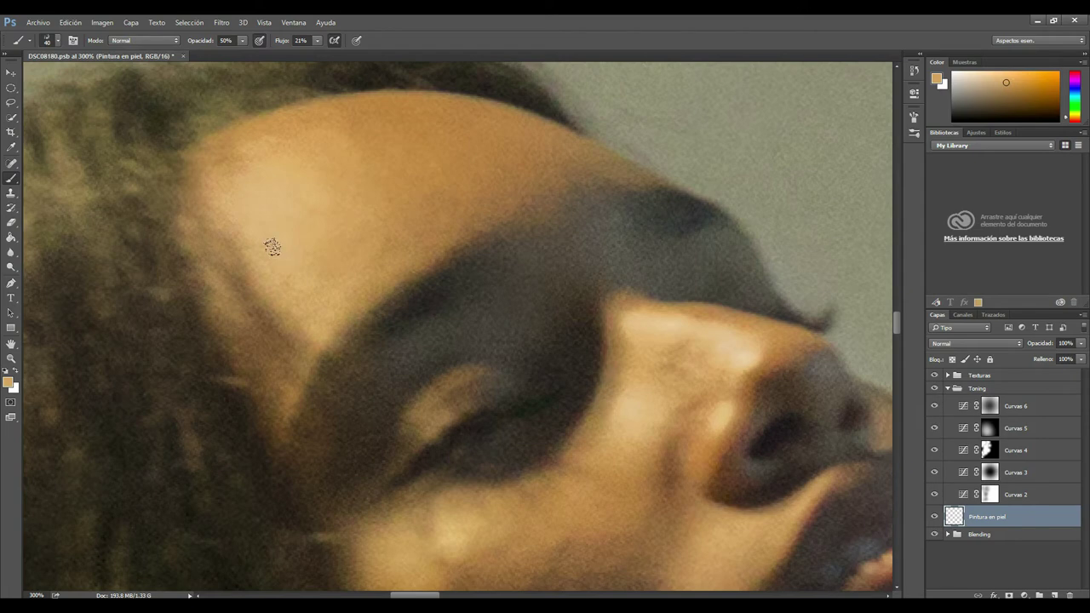
pyautogui.scroll(2, 265, 224)
pyautogui.click(260, 227)
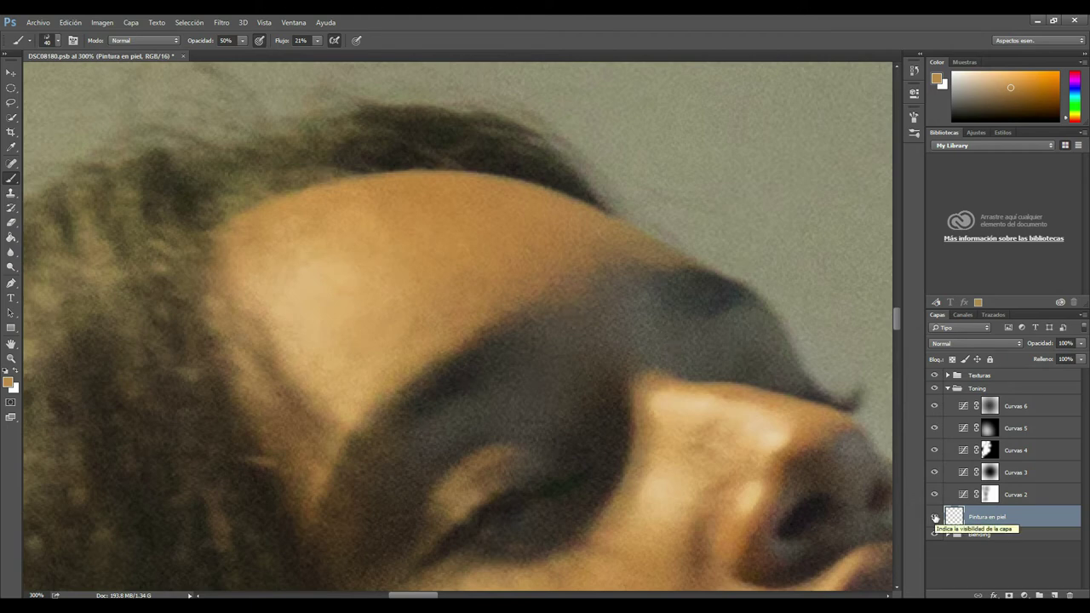
# Step: Toggle the Pintura en piel layer to compare before and after, then reset colours to default
pyautogui.click(935, 517)
pyautogui.click(934, 517)
pyautogui.click(934, 517)
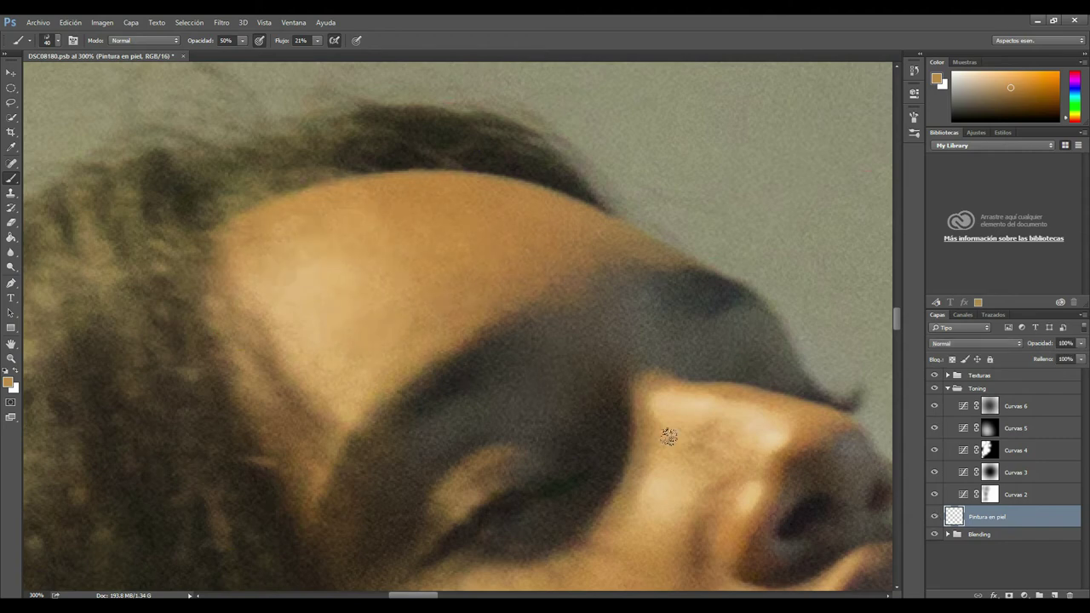
pyautogui.press('d')
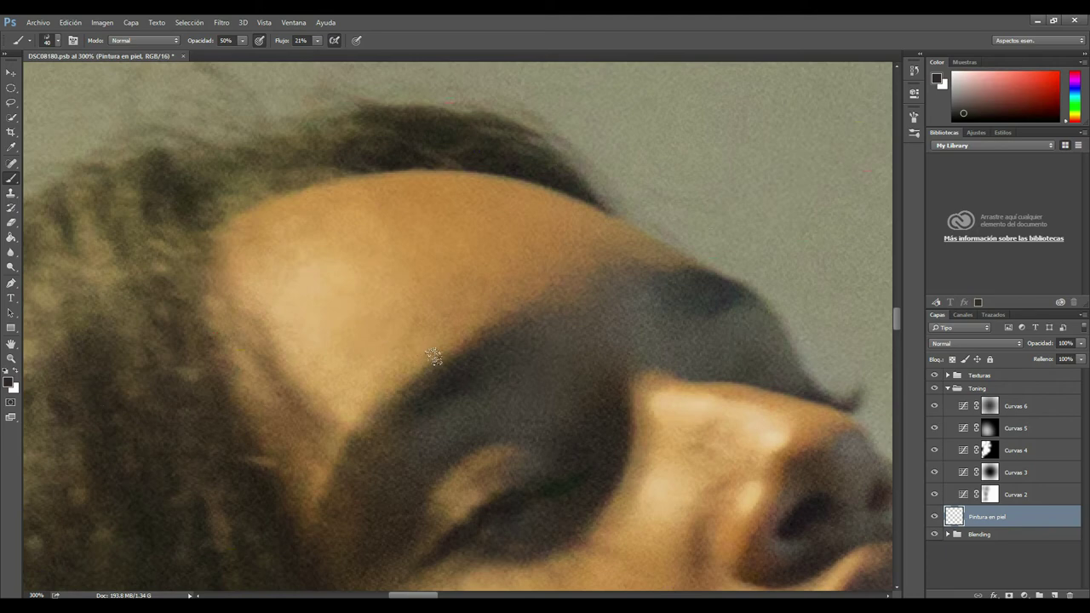
# Step: Blend resampled brow and lighter forehead tones up toward the hairline
pyautogui.keyDown('alt'); pyautogui.click(409, 371); pyautogui.keyUp('alt')
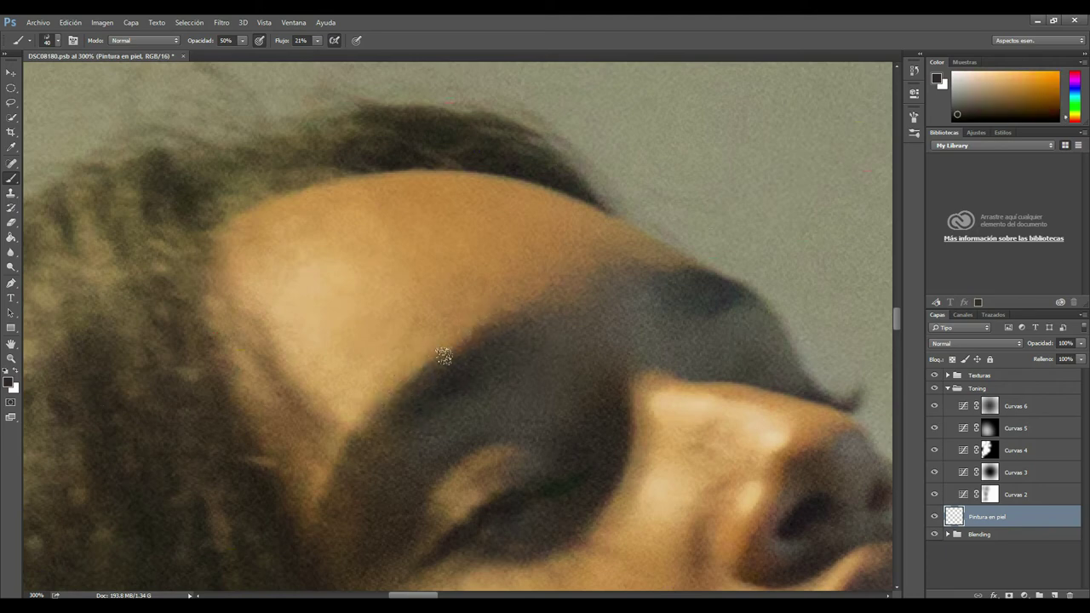
pyautogui.keyDown('alt'); pyautogui.click(522, 365); pyautogui.keyUp('alt')
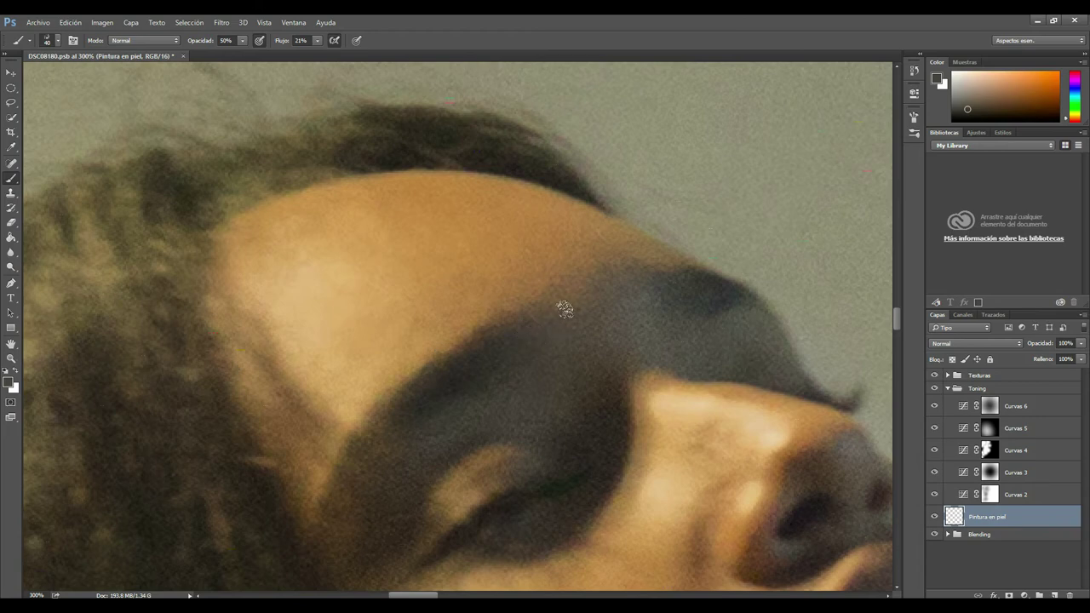
pyautogui.keyDown('alt'); pyautogui.click(541, 272); pyautogui.keyUp('alt')
pyautogui.keyDown('alt'); pyautogui.click(542, 231); pyautogui.keyUp('alt')
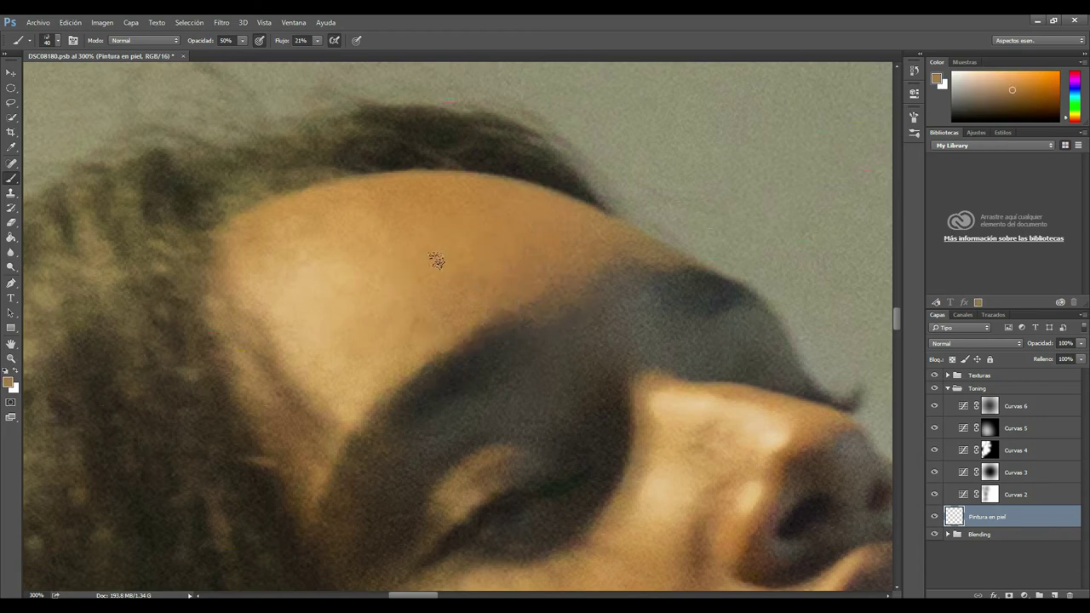
pyautogui.keyDown('alt'); pyautogui.click(399, 212); pyautogui.keyUp('alt')
pyautogui.keyDown('alt'); pyautogui.click(353, 285); pyautogui.keyUp('alt')
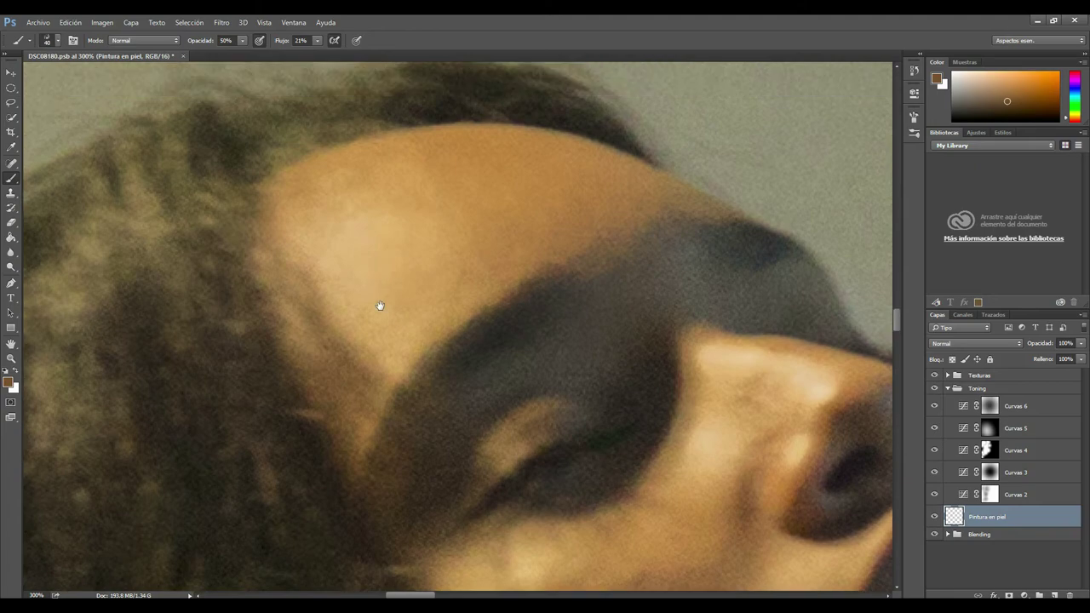
# Step: Zoom from 33% to 300% on the man's forehead and brow
pyautogui.scroll(-2, 434, 280)
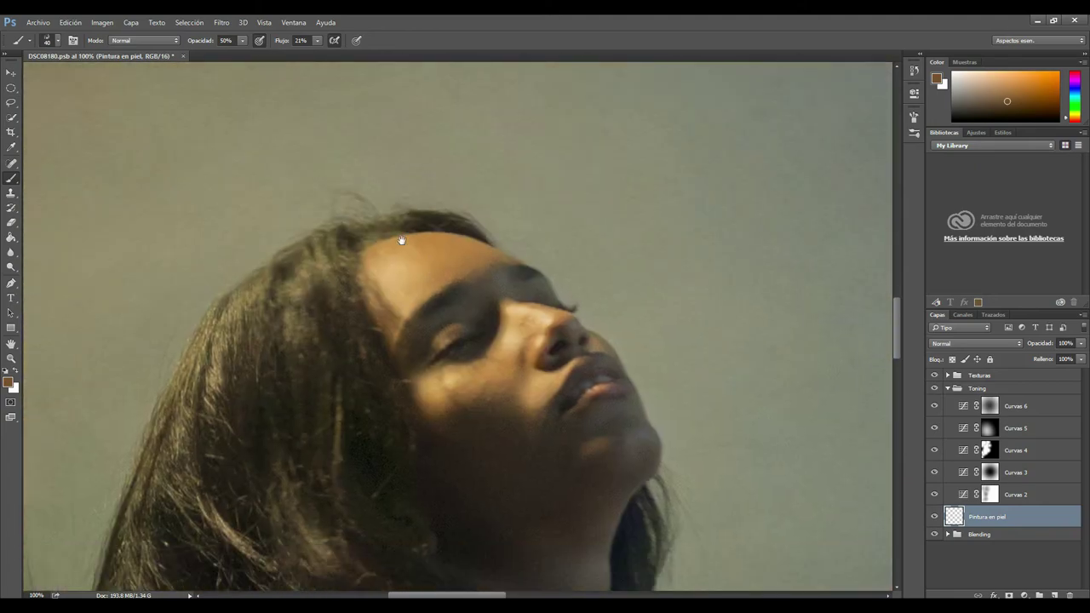
pyautogui.scroll(-2, 401, 239)
pyautogui.scroll(-1, 402, 239)
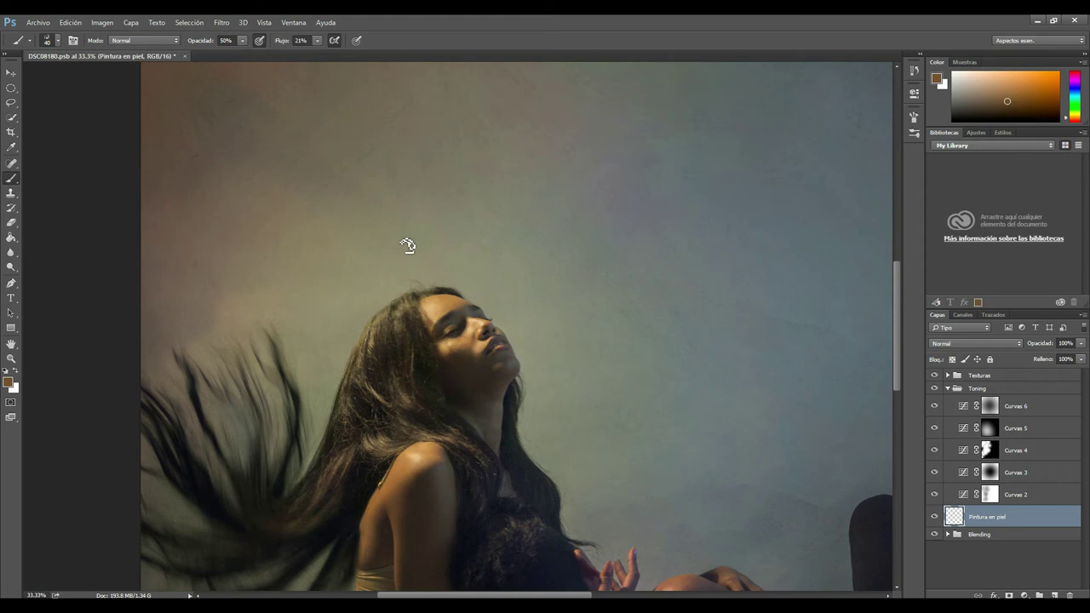
pyautogui.moveTo(564, 332); pyautogui.dragTo(519, 227)
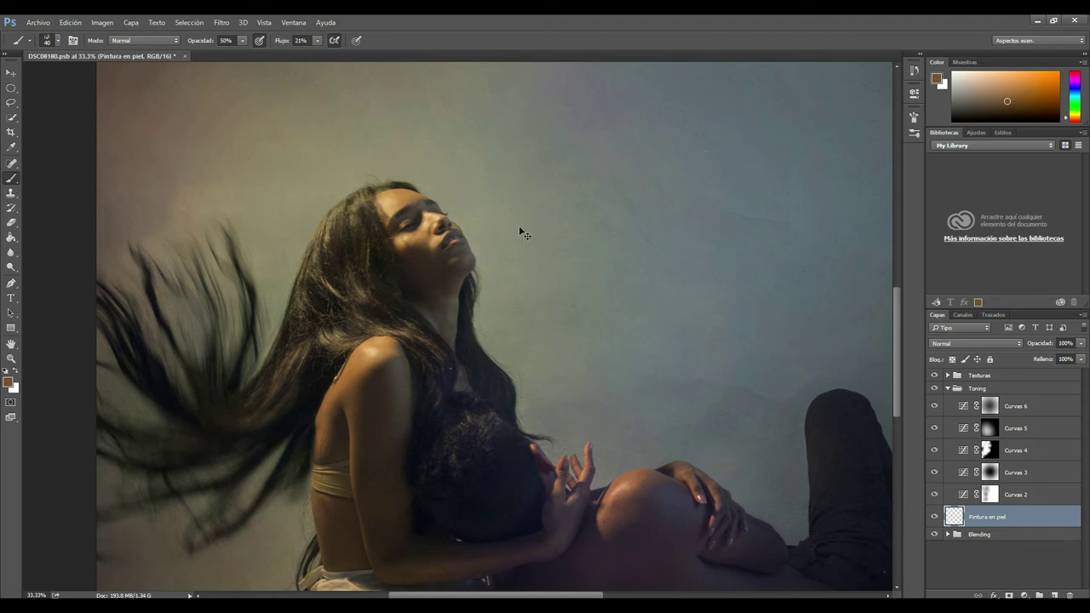
pyautogui.scroll(1, 519, 230)
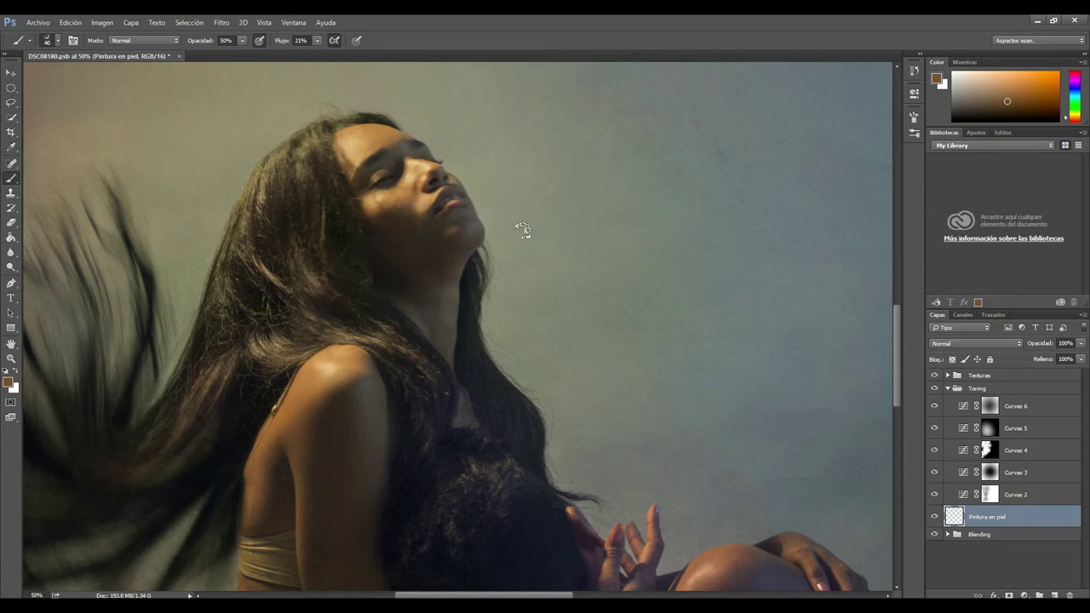
pyautogui.scroll(1, 520, 230)
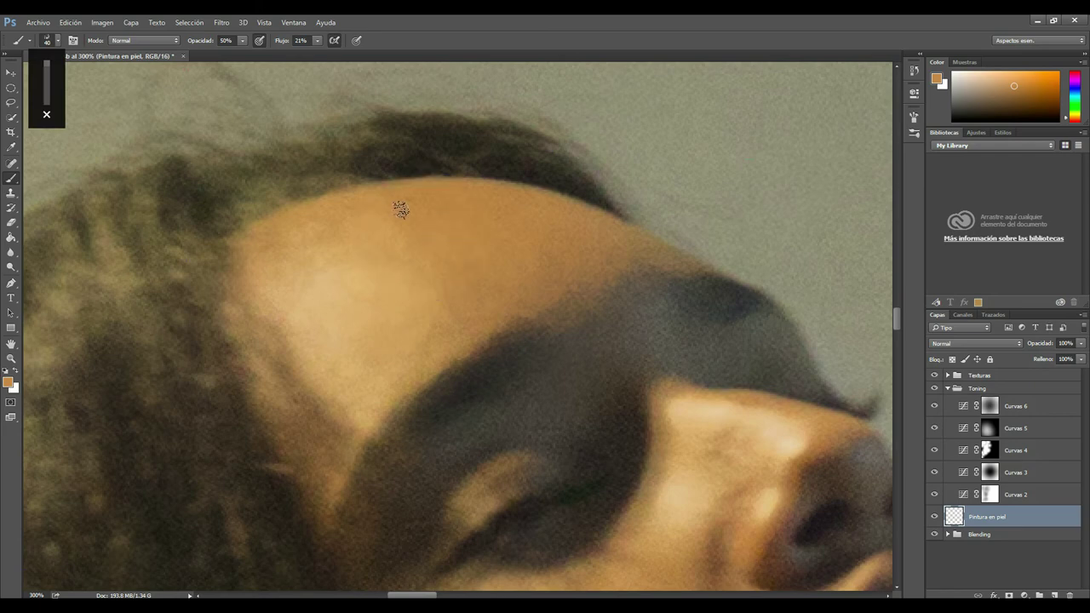
# Step: Sample forehead skin tones and set the brush tip angle and size to 71
pyautogui.keyDown('alt'); pyautogui.click(410, 224); pyautogui.keyUp('alt')
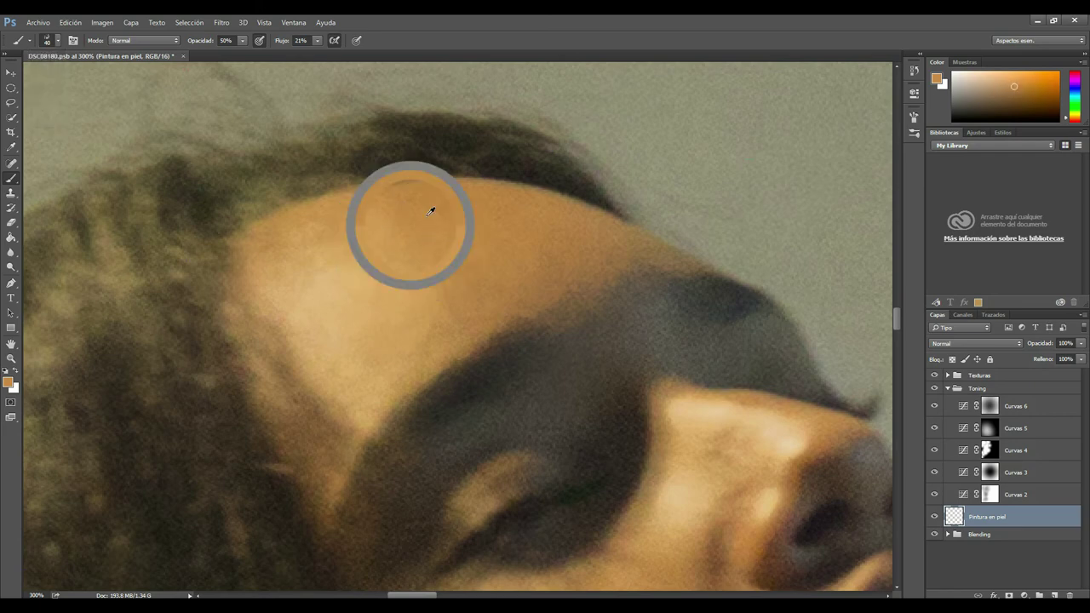
pyautogui.keyDown('alt'); pyautogui.click(359, 220); pyautogui.keyUp('alt')
pyautogui.keyDown('alt'); pyautogui.click(299, 242); pyautogui.keyUp('alt')
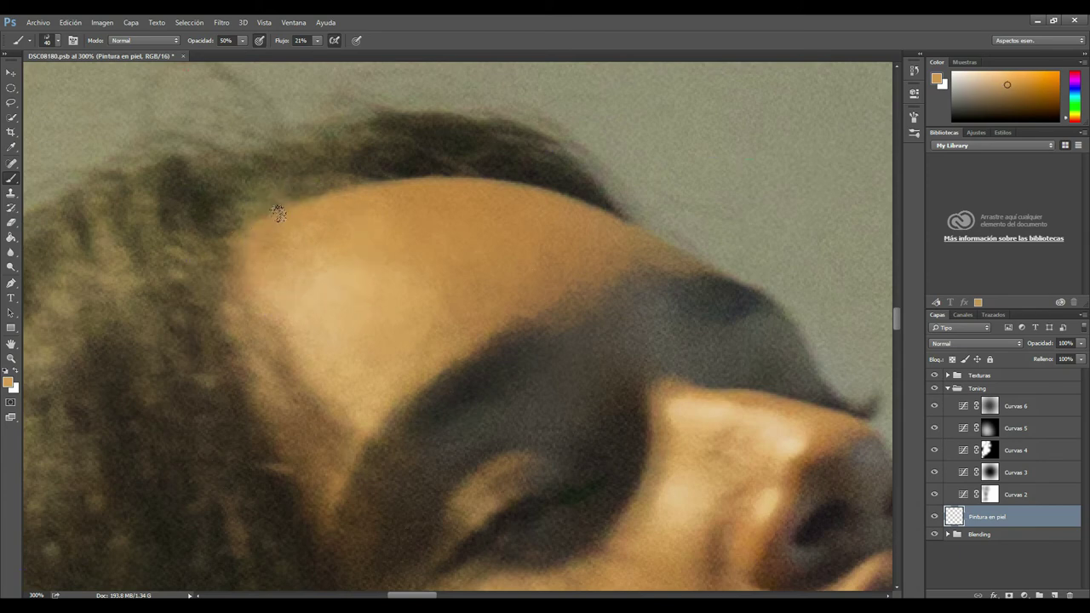
pyautogui.rightClick(290, 253)
pyautogui.moveTo(320, 280); pyautogui.dragTo(312, 269)
pyautogui.press('Return')
pyautogui.keyDown('alt'); pyautogui.click(316, 317); pyautogui.keyUp('alt')
pyautogui.rightClick(380, 312)
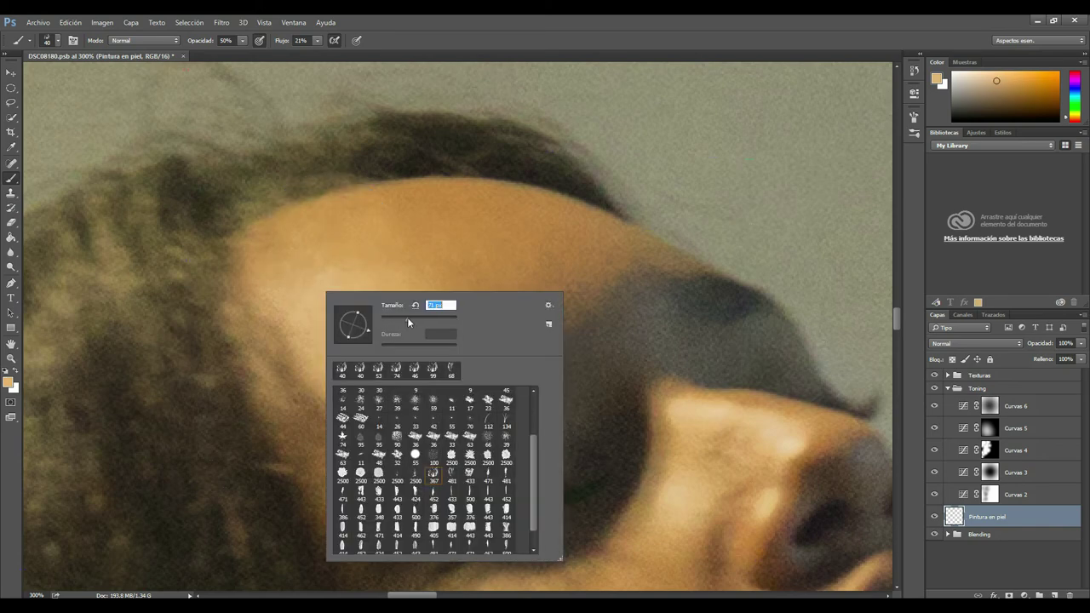
pyautogui.press('Return')
# Step: Paint golden-tan sampled tones softly across the man's upper forehead
pyautogui.keyDown('alt'); pyautogui.click(327, 282); pyautogui.keyUp('alt')
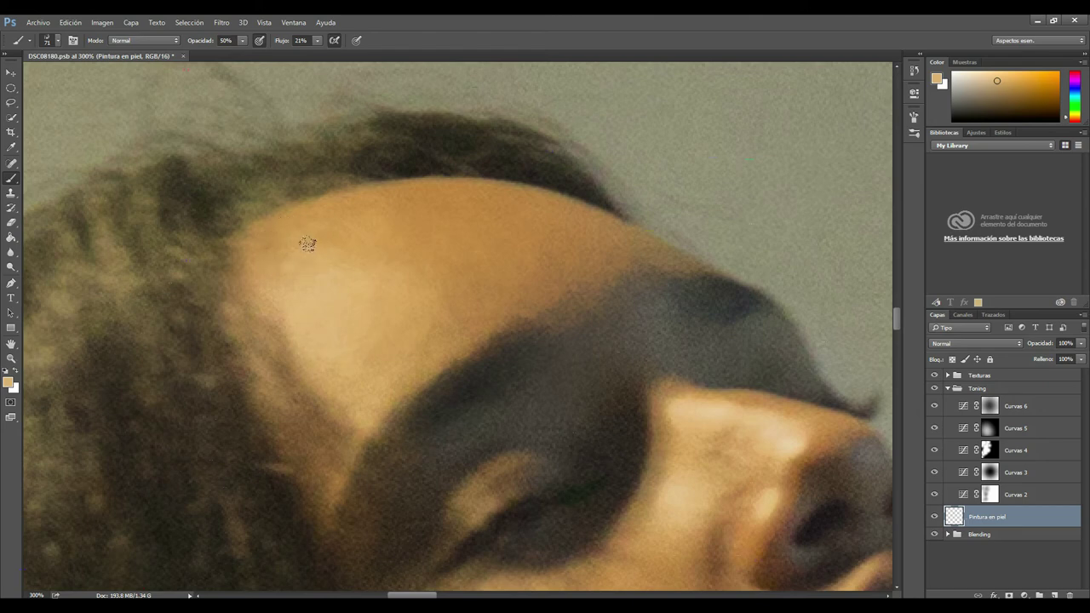
pyautogui.keyDown('alt'); pyautogui.click(328, 289); pyautogui.keyUp('alt')
pyautogui.keyDown('alt'); pyautogui.click(324, 222); pyautogui.keyUp('alt')
pyautogui.keyDown('alt'); pyautogui.click(418, 214); pyautogui.keyUp('alt')
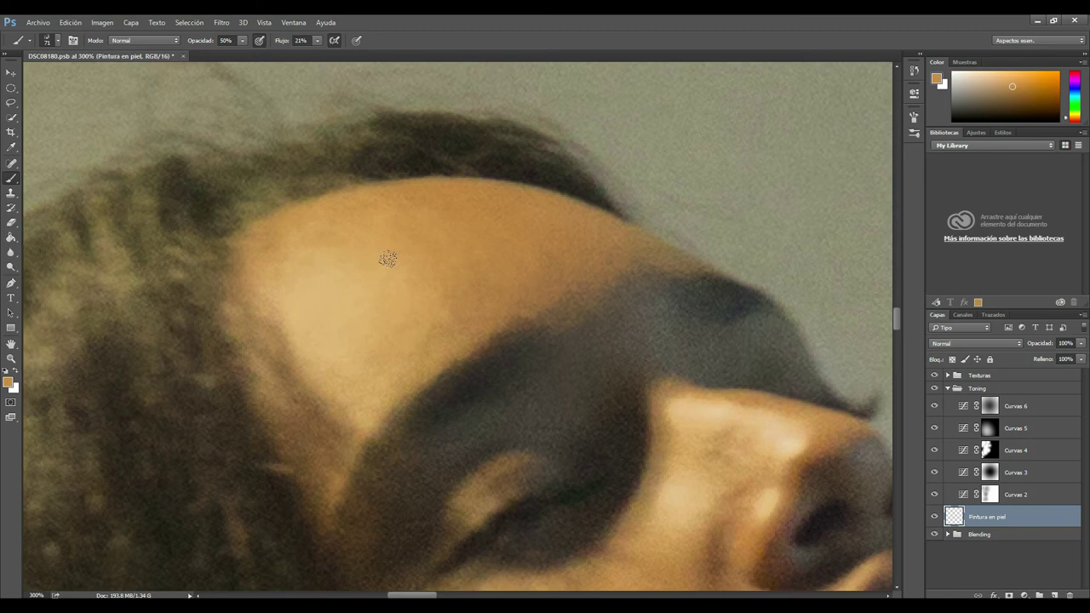
pyautogui.moveTo(533, 266); pyautogui.dragTo(505, 235)
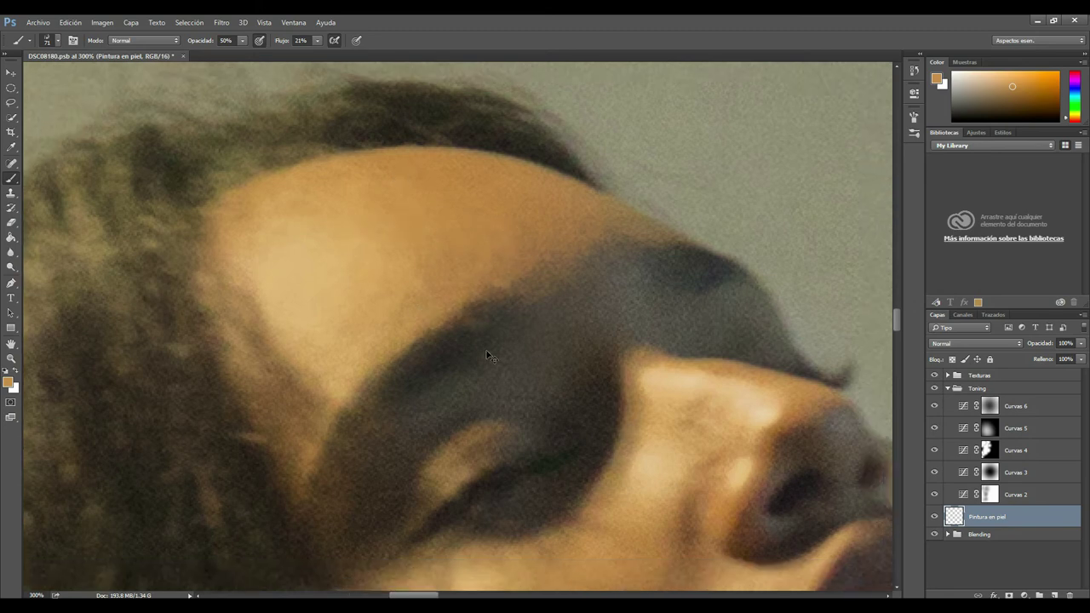
pyautogui.scroll(1, 488, 356)
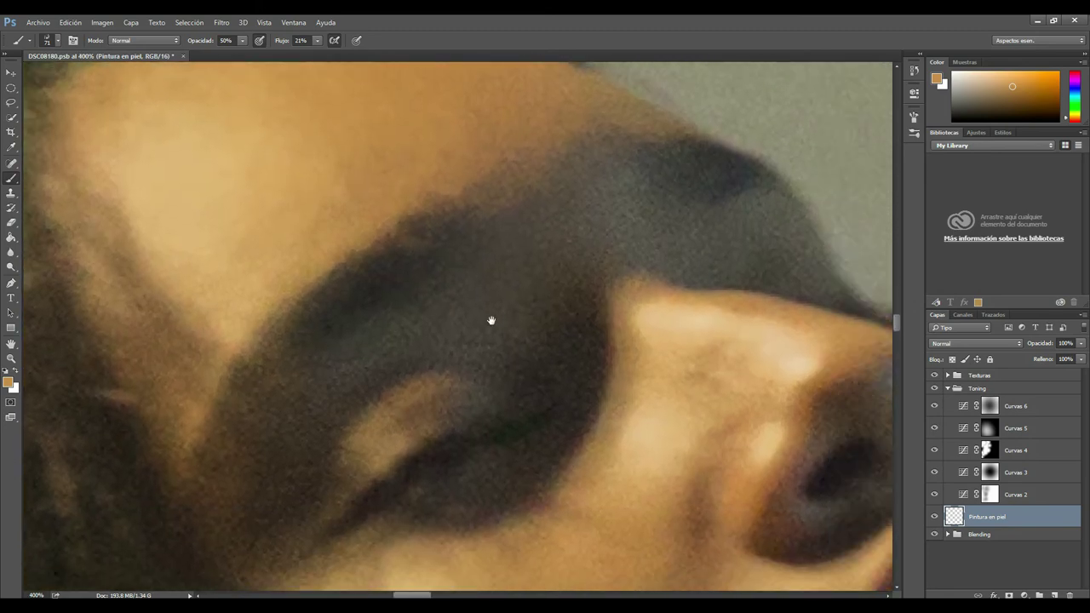
# Step: Paint sampled orange, tan and shadow tones around the brow and eye corner
pyautogui.rightClick(494, 321)
pyautogui.keyDown('alt'); pyautogui.click(362, 256); pyautogui.keyUp('alt')
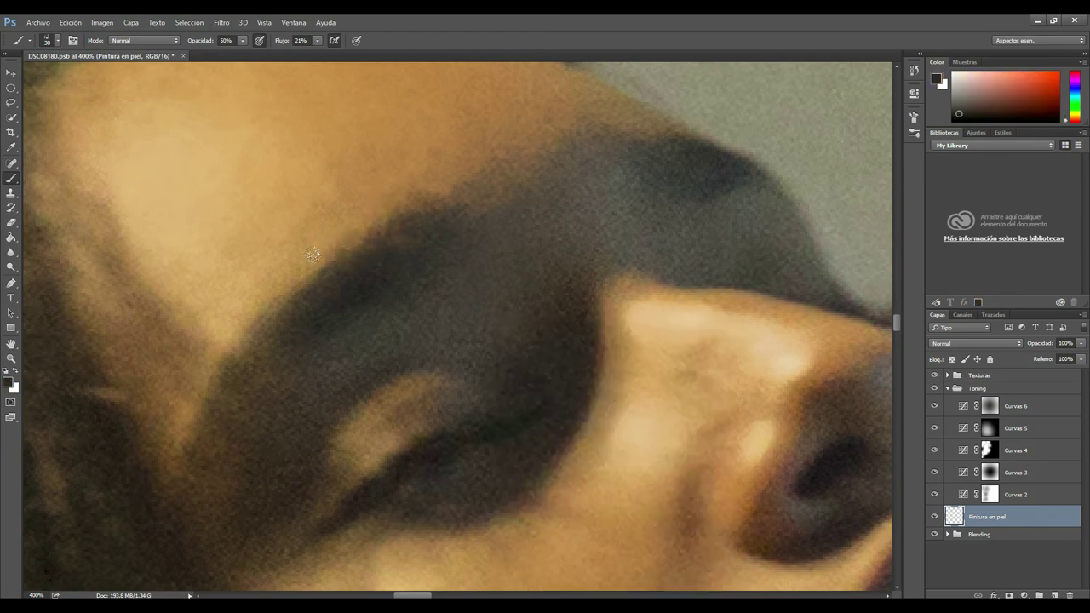
pyautogui.keyDown('alt'); pyautogui.click(320, 285); pyautogui.keyUp('alt')
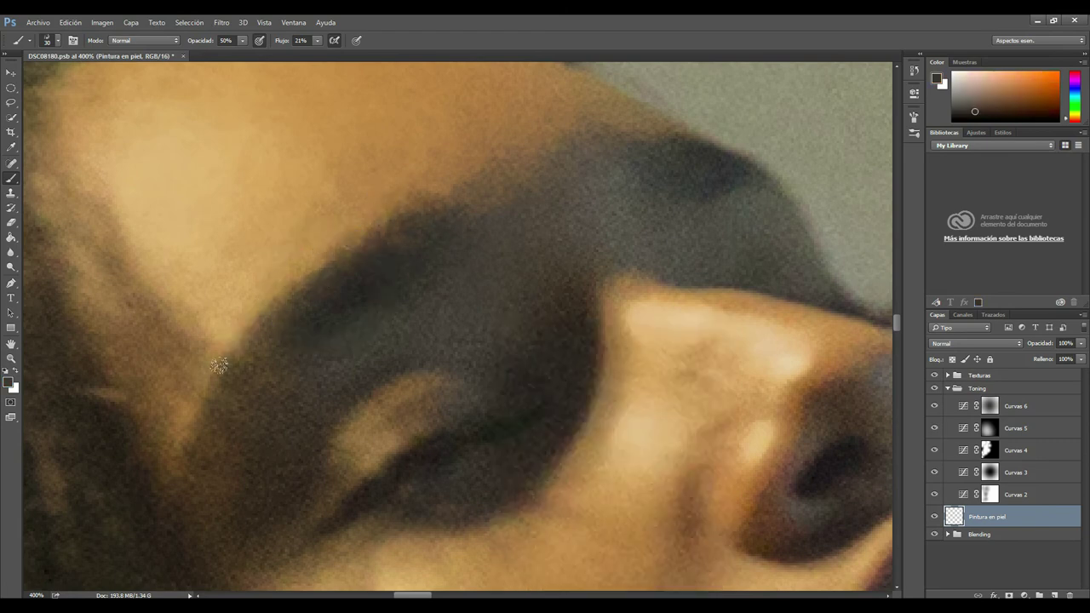
pyautogui.keyDown('alt'); pyautogui.click(215, 309); pyautogui.keyUp('alt')
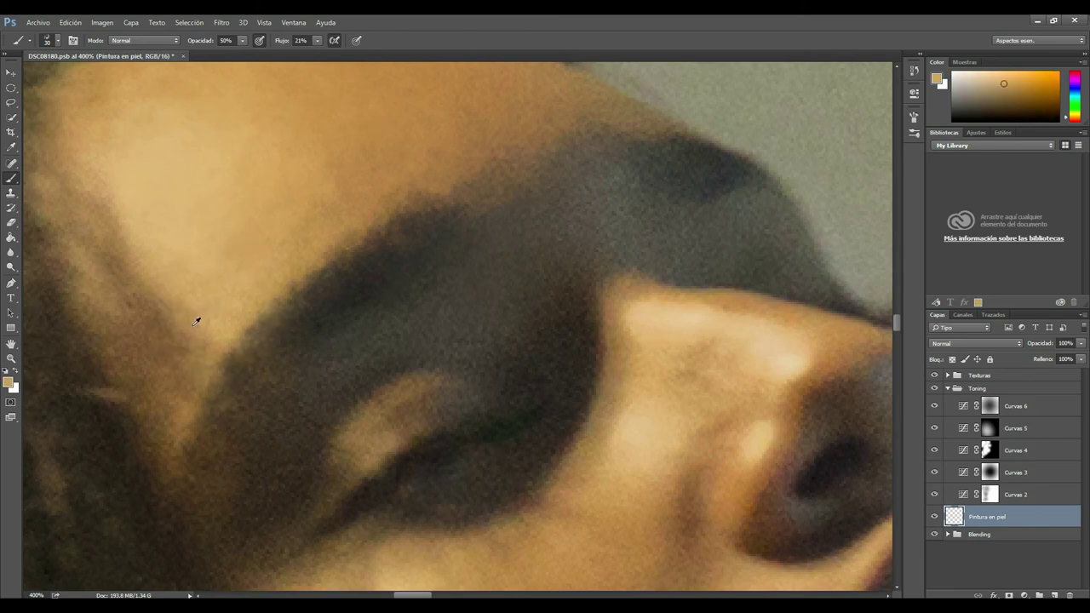
pyautogui.keyDown('alt'); pyautogui.click(132, 324); pyautogui.keyUp('alt')
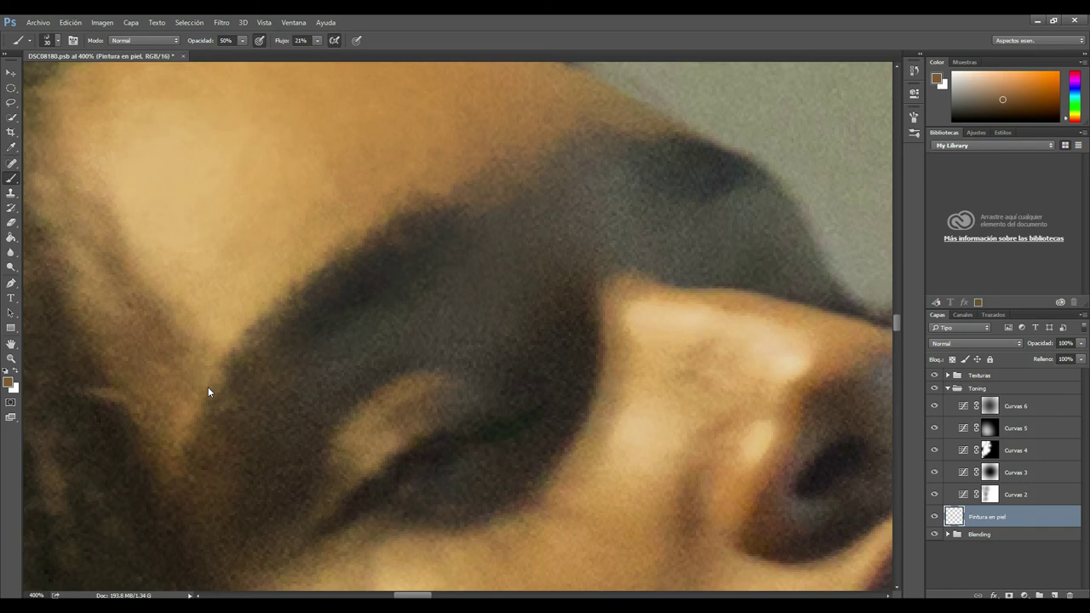
pyautogui.moveTo(205, 366); pyautogui.dragTo(191, 258)
pyautogui.keyDown('alt'); pyautogui.click(215, 339); pyautogui.keyUp('alt')
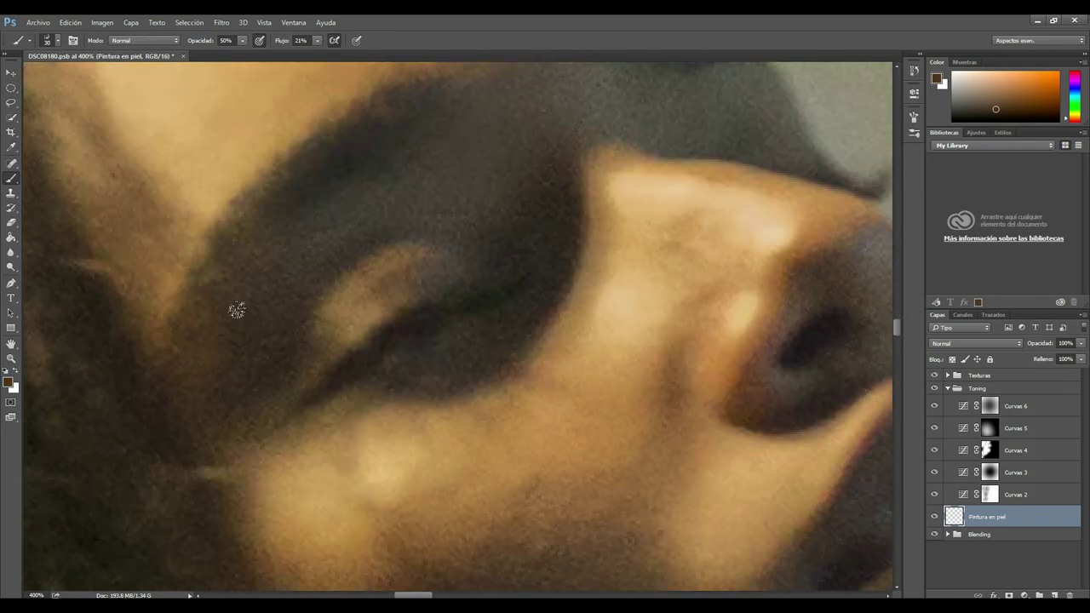
pyautogui.keyDown('alt'); pyautogui.click(350, 284); pyautogui.keyUp('alt')
pyautogui.keyDown('alt'); pyautogui.click(359, 317); pyautogui.keyUp('alt')
pyautogui.keyDown('alt'); pyautogui.click(363, 315); pyautogui.keyUp('alt')
# Step: Resize the brush and blend dark eye-socket and light cheek tones below the eye
pyautogui.rightClick(325, 298)
pyautogui.click(431, 309)
pyautogui.press('Return')
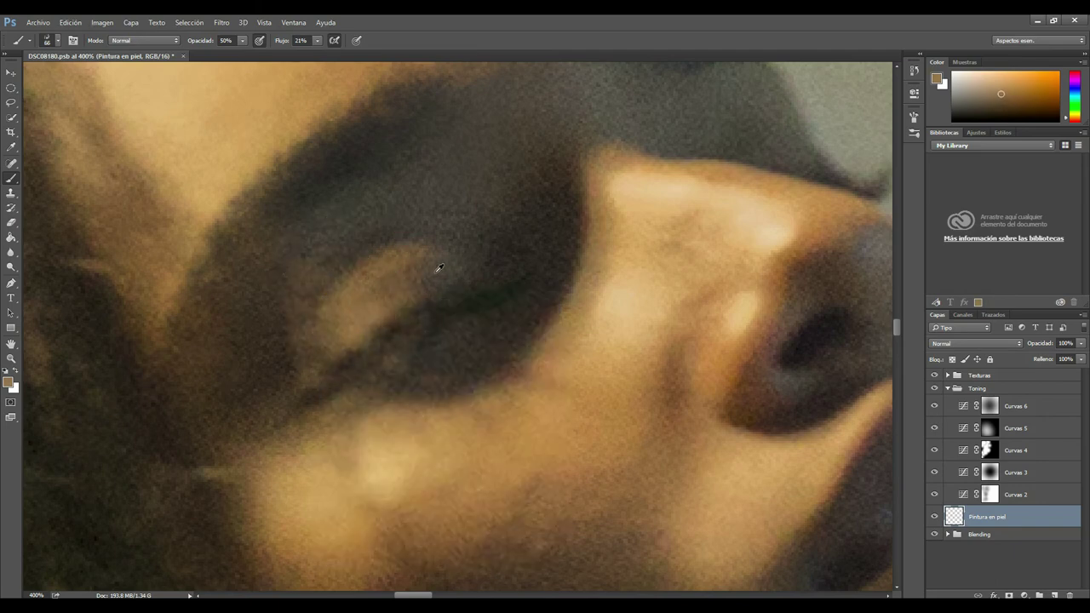
pyautogui.keyDown('alt'); pyautogui.click(531, 292); pyautogui.keyUp('alt')
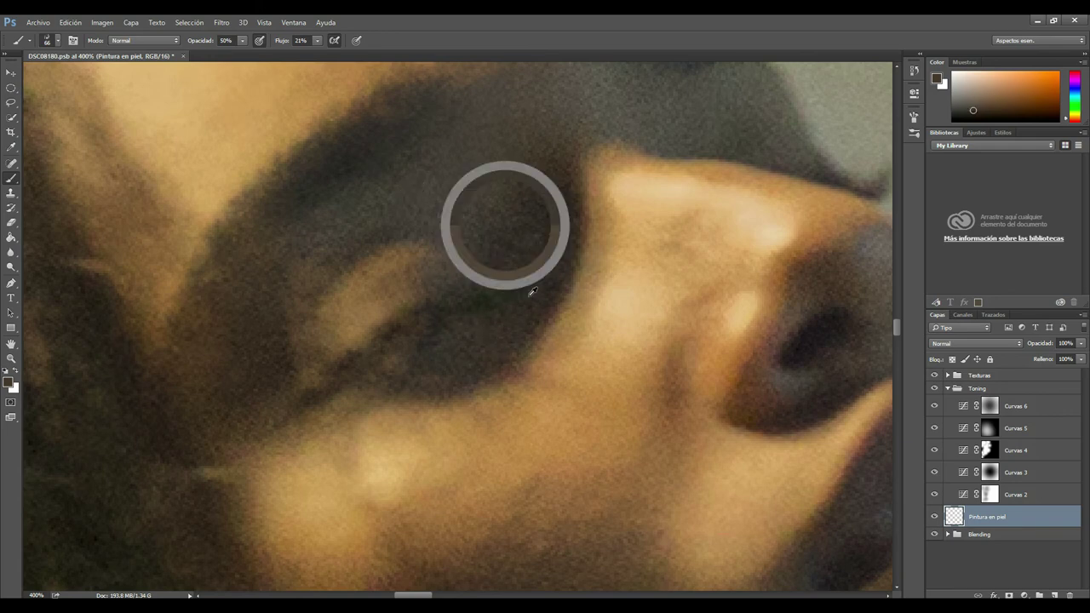
pyautogui.keyDown('alt'); pyautogui.click(420, 500); pyautogui.keyUp('alt')
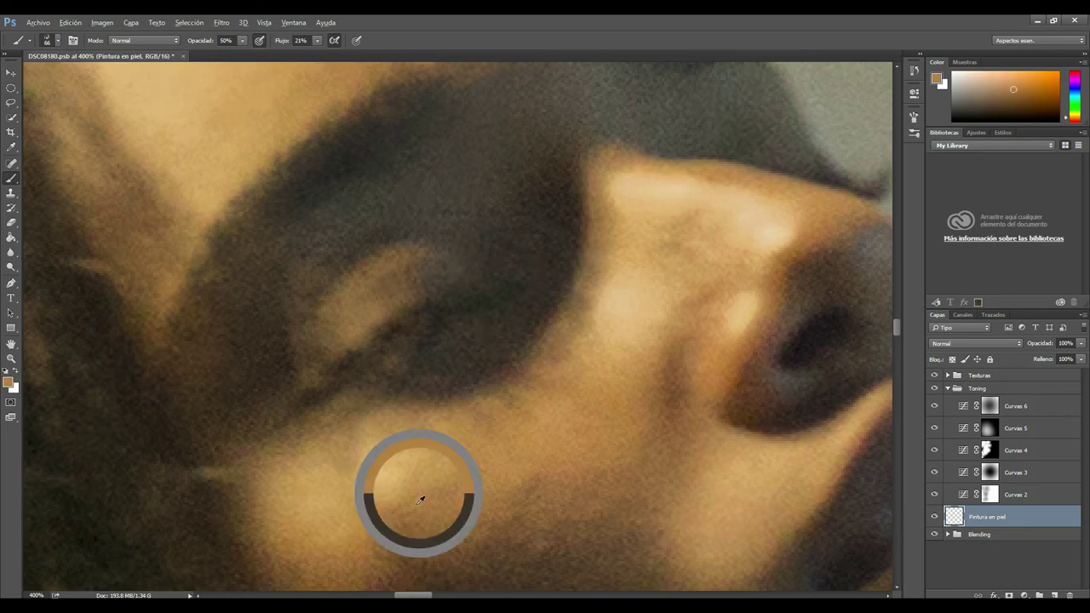
pyautogui.keyDown('alt'); pyautogui.click(228, 395); pyautogui.keyUp('alt')
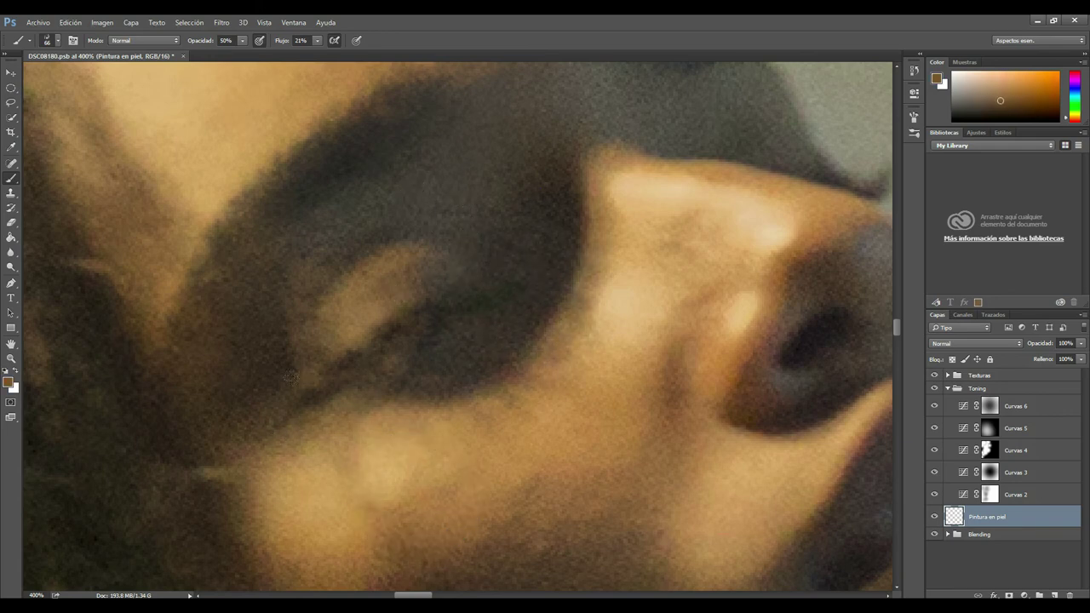
pyautogui.moveTo(492, 435); pyautogui.dragTo(339, 478)
pyautogui.keyDown('alt'); pyautogui.click(328, 281); pyautogui.keyUp('alt')
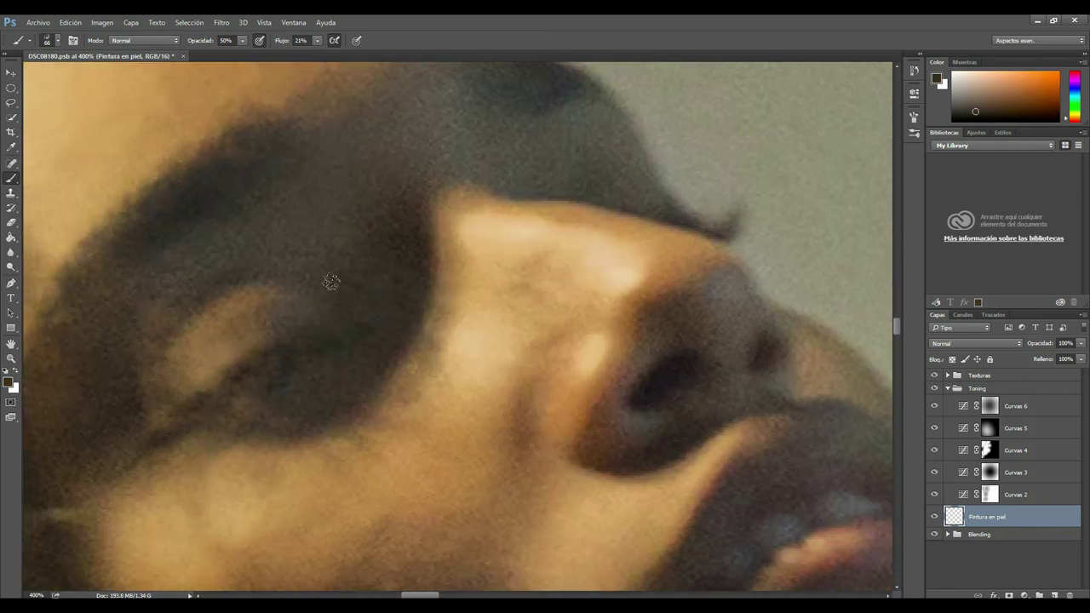
pyautogui.keyDown('alt'); pyautogui.click(271, 385); pyautogui.keyUp('alt')
pyautogui.keyDown('alt'); pyautogui.click(291, 277); pyautogui.keyUp('alt')
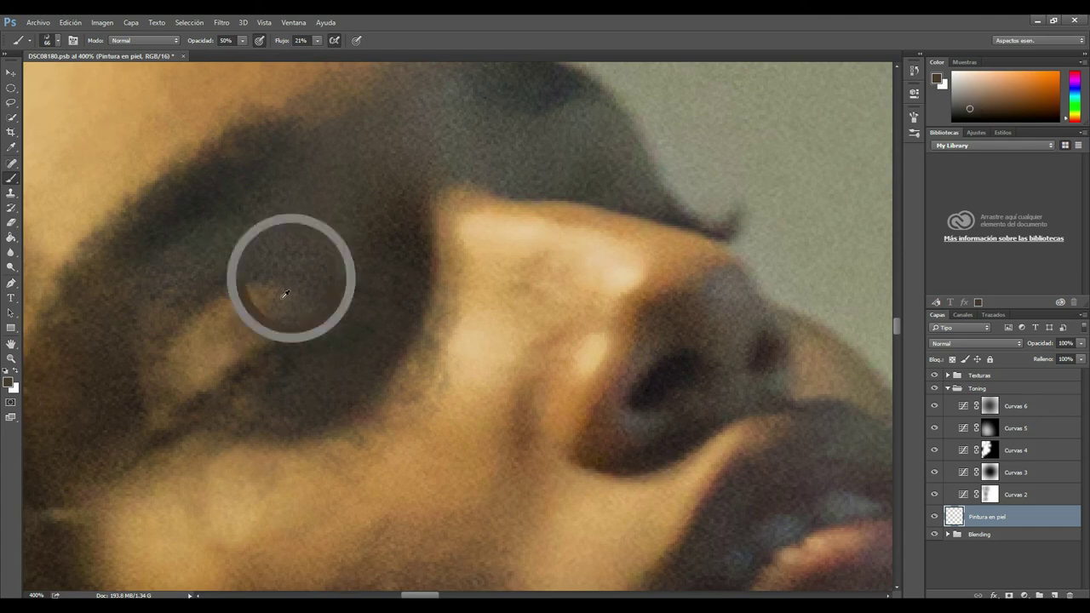
# Step: Keep blending sampled tones along the brow, dark eye edge and upper cheek
pyautogui.moveTo(208, 285); pyautogui.dragTo(252, 311)
pyautogui.keyDown('alt'); pyautogui.click(252, 311); pyautogui.keyUp('alt')
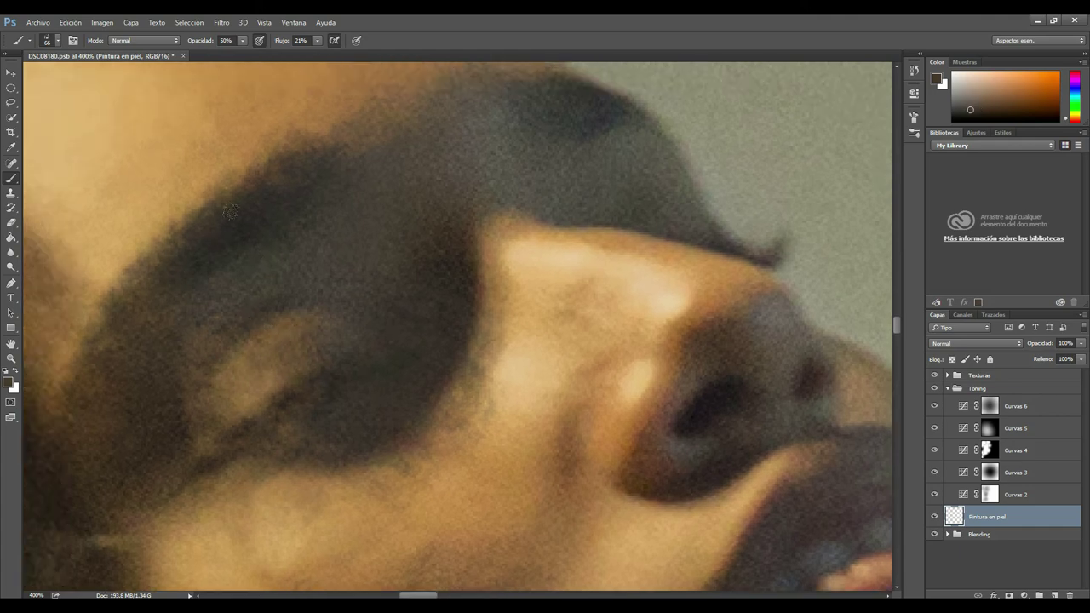
pyautogui.keyDown('alt'); pyautogui.click(378, 241); pyautogui.keyUp('alt')
pyautogui.moveTo(275, 453); pyautogui.dragTo(343, 380)
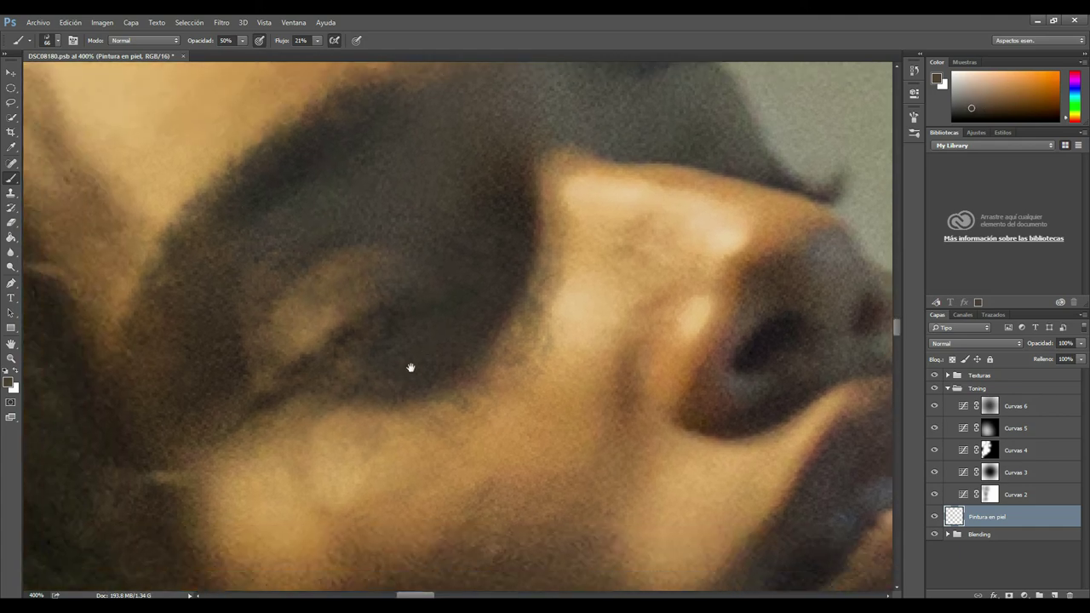
pyautogui.keyDown('alt'); pyautogui.click(153, 332); pyautogui.keyUp('alt')
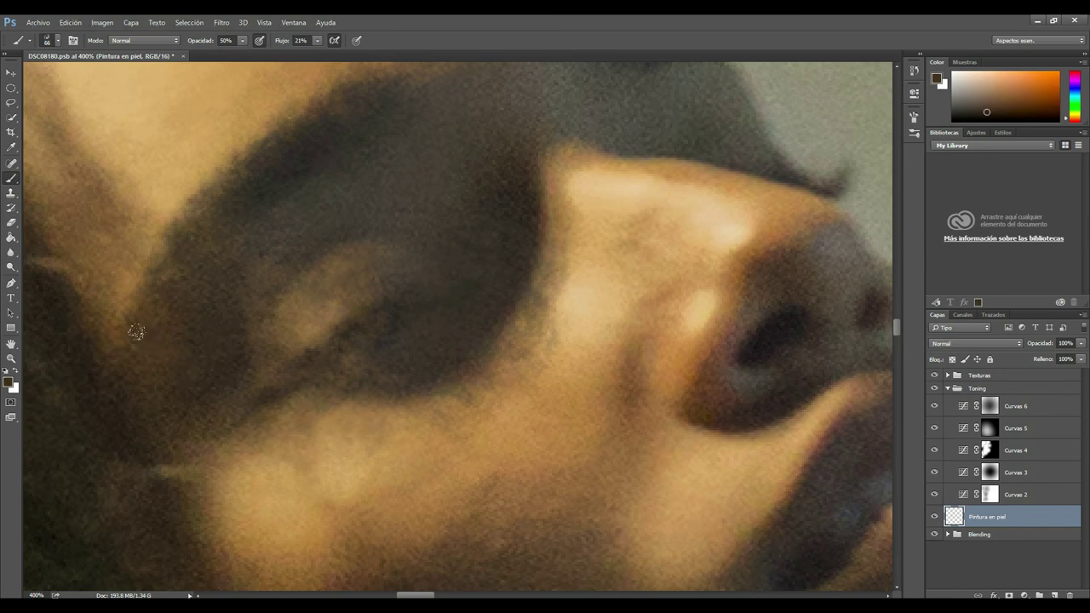
pyautogui.keyDown('alt'); pyautogui.click(143, 340); pyautogui.keyUp('alt')
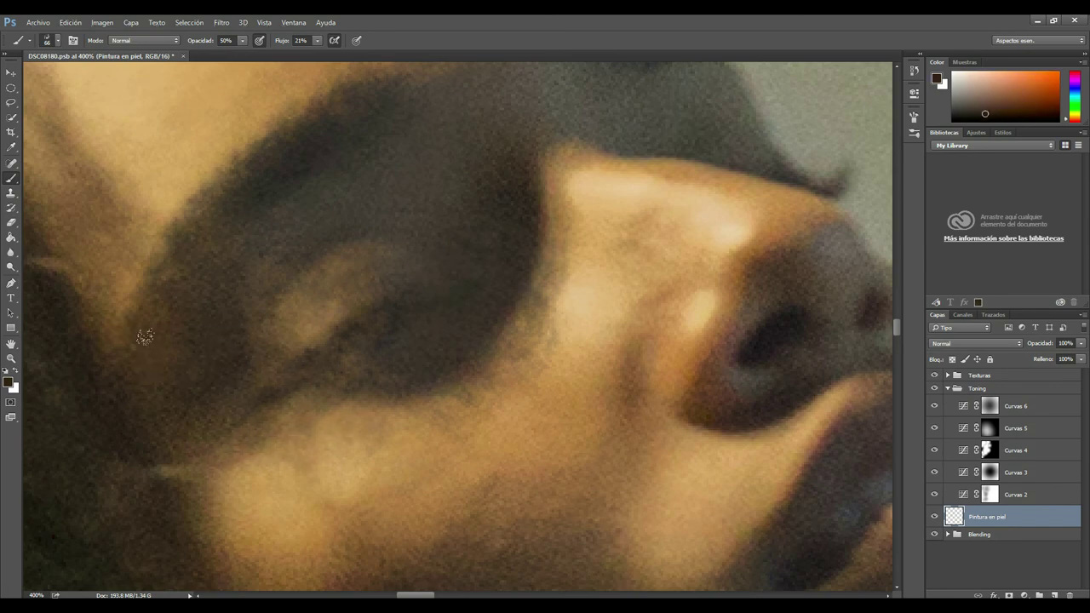
pyautogui.keyDown('alt'); pyautogui.click(290, 480); pyautogui.keyUp('alt')
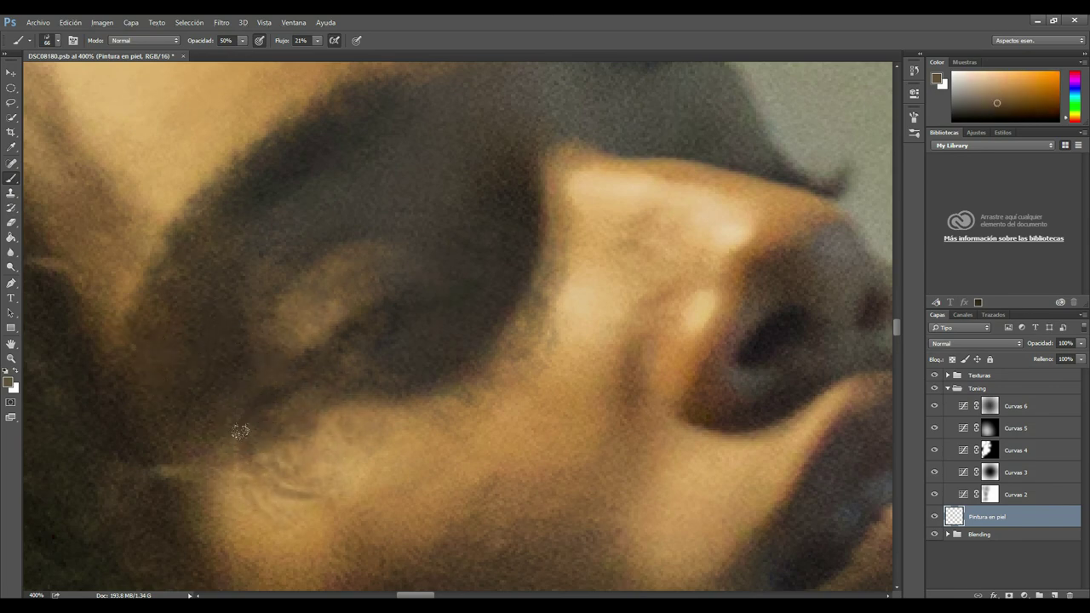
pyautogui.scroll(-5, 210, 454)
# Step: Sample a range of tan, brown and orange tones across the cheek and jaw
pyautogui.keyDown('alt'); pyautogui.click(298, 384); pyautogui.keyUp('alt')
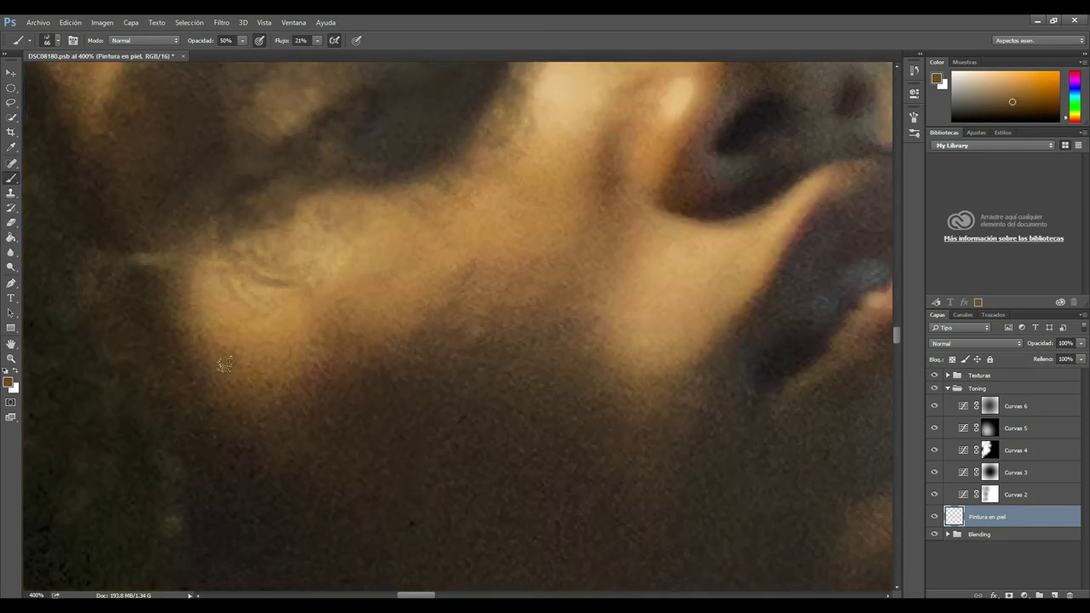
pyautogui.keyDown('alt'); pyautogui.click(134, 282); pyautogui.keyUp('alt')
pyautogui.keyDown('alt'); pyautogui.click(199, 279); pyautogui.keyUp('alt')
pyautogui.keyDown('alt'); pyautogui.click(394, 259); pyautogui.keyUp('alt')
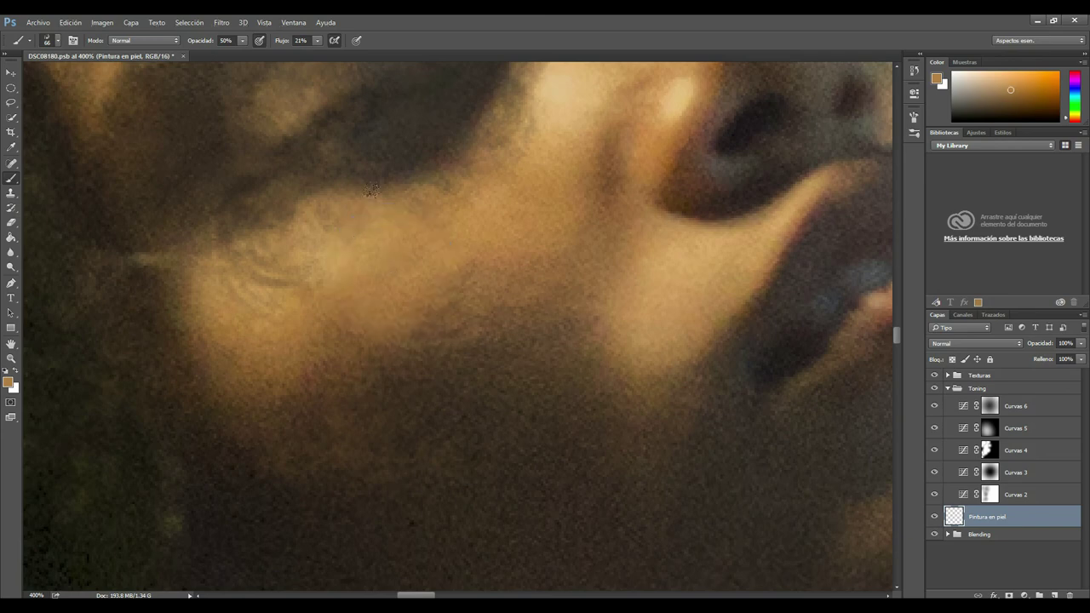
pyautogui.keyDown('alt'); pyautogui.click(568, 334); pyautogui.keyUp('alt')
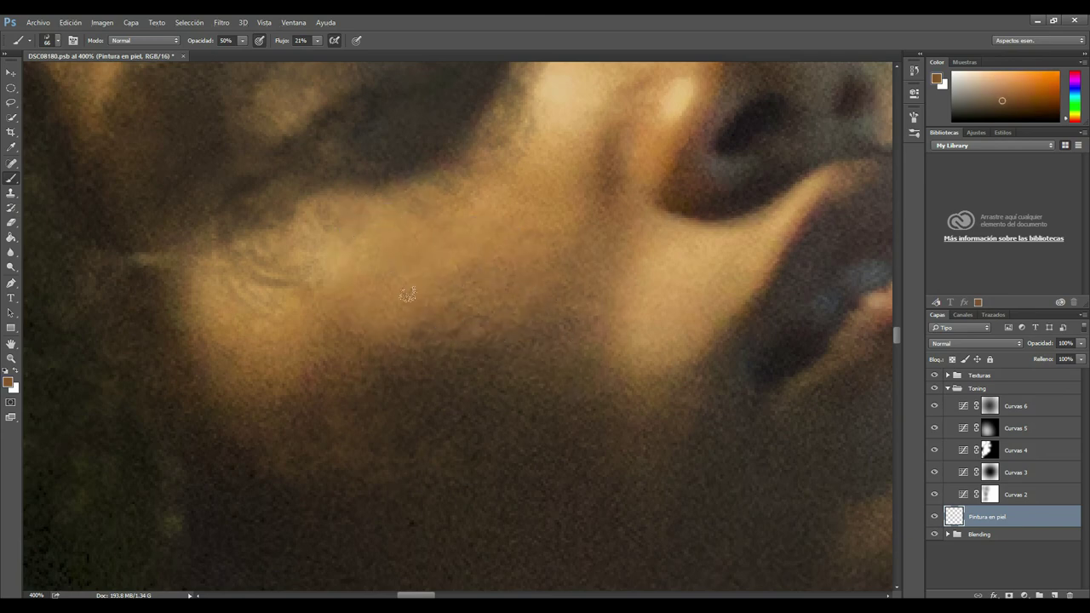
pyautogui.keyDown('alt'); pyautogui.click(578, 406); pyautogui.keyUp('alt')
pyautogui.keyDown('alt'); pyautogui.click(457, 388); pyautogui.keyUp('alt')
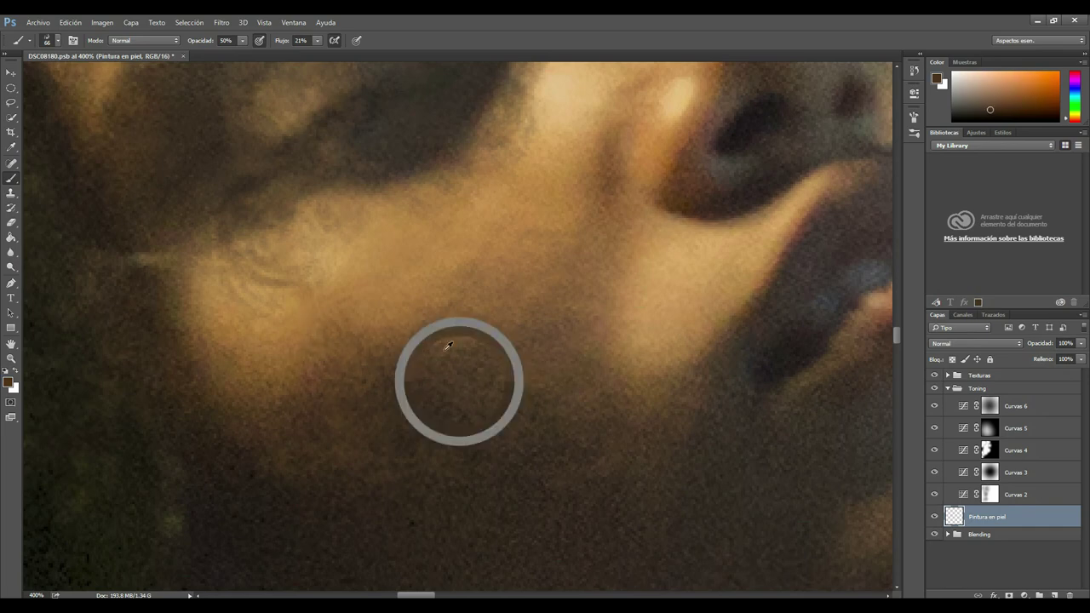
pyautogui.keyDown('alt'); pyautogui.click(360, 367); pyautogui.keyUp('alt')
pyautogui.keyDown('alt'); pyautogui.click(358, 370); pyautogui.keyUp('alt')
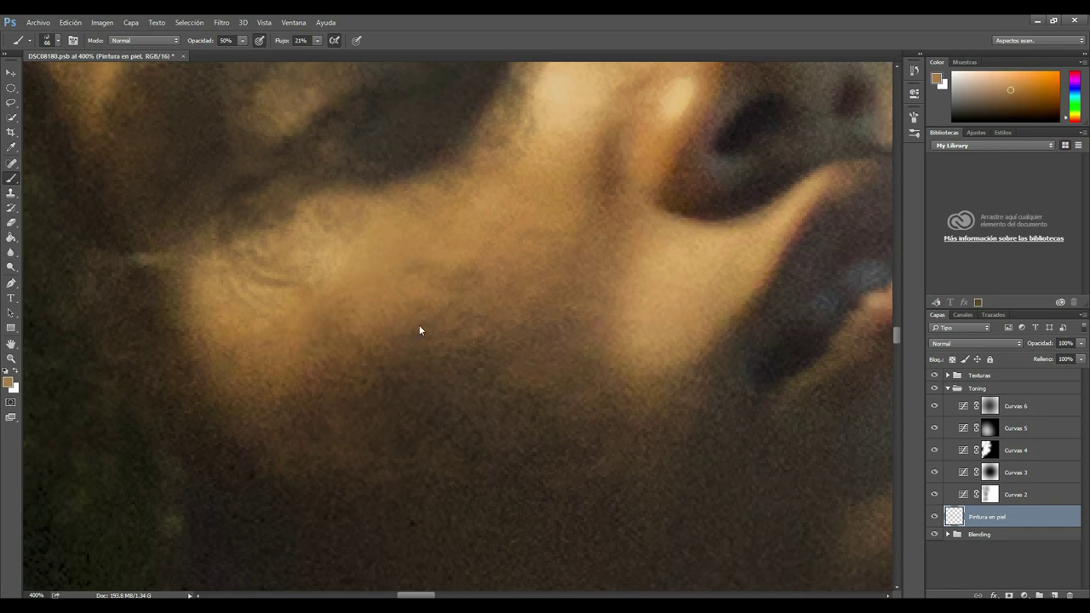
pyautogui.keyDown('alt'); pyautogui.click(253, 261); pyautogui.keyUp('alt')
# Step: Pan across the cheek and sample further skin tones beside the nose
pyautogui.moveTo(332, 278); pyautogui.dragTo(248, 334)
pyautogui.keyDown('alt'); pyautogui.click(372, 332); pyautogui.keyUp('alt')
pyautogui.keyDown('alt'); pyautogui.click(333, 302); pyautogui.keyUp('alt')
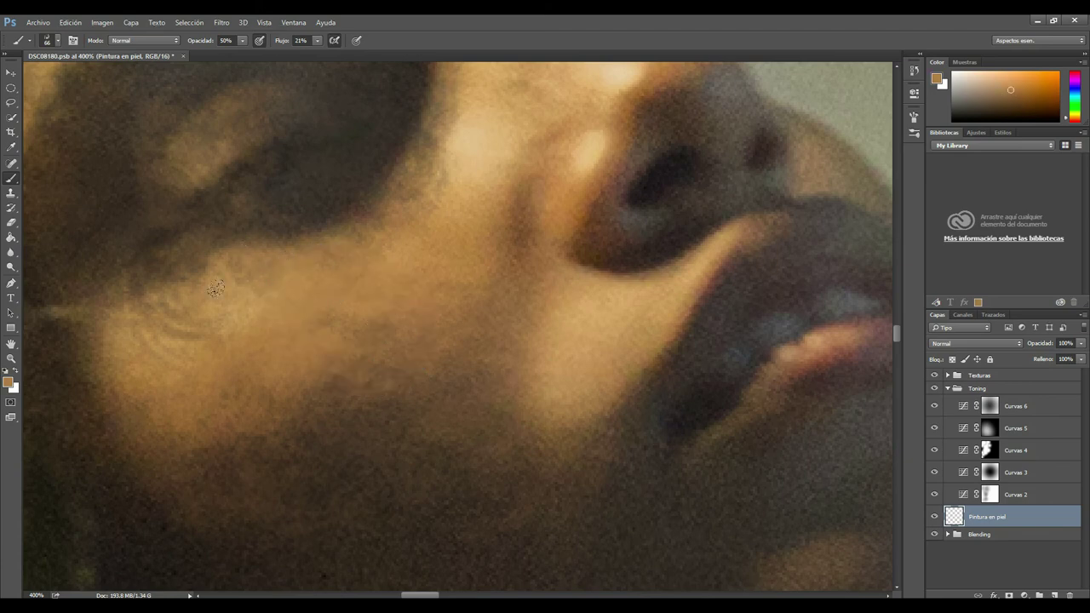
pyautogui.moveTo(439, 345); pyautogui.dragTo(432, 343)
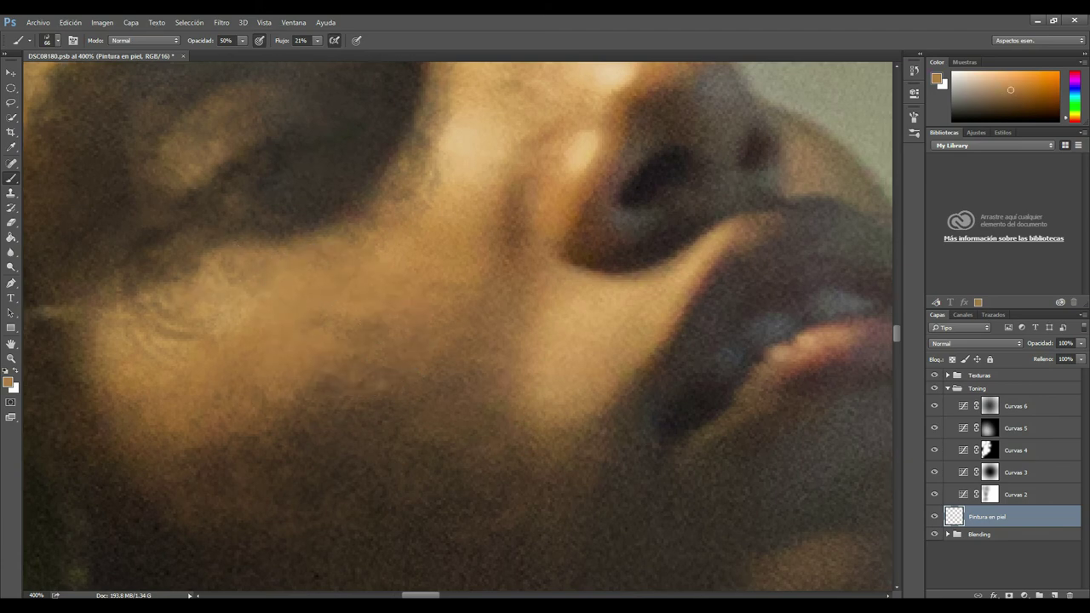
pyautogui.keyDown('alt'); pyautogui.click(429, 388); pyautogui.keyUp('alt')
pyautogui.keyDown('alt'); pyautogui.click(511, 374); pyautogui.keyUp('alt')
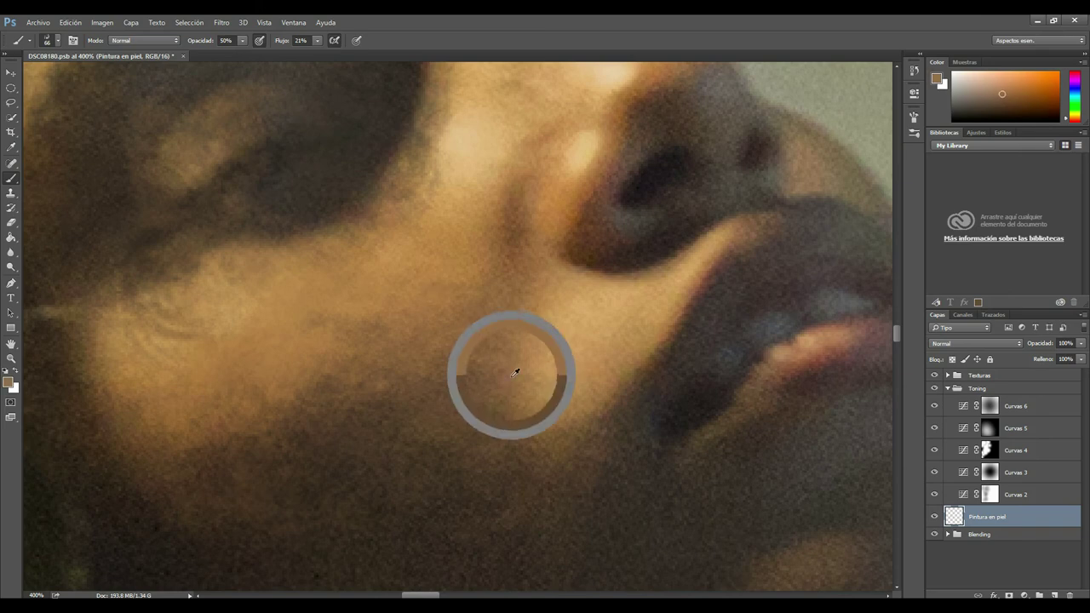
pyautogui.keyDown('alt'); pyautogui.click(492, 312); pyautogui.keyUp('alt')
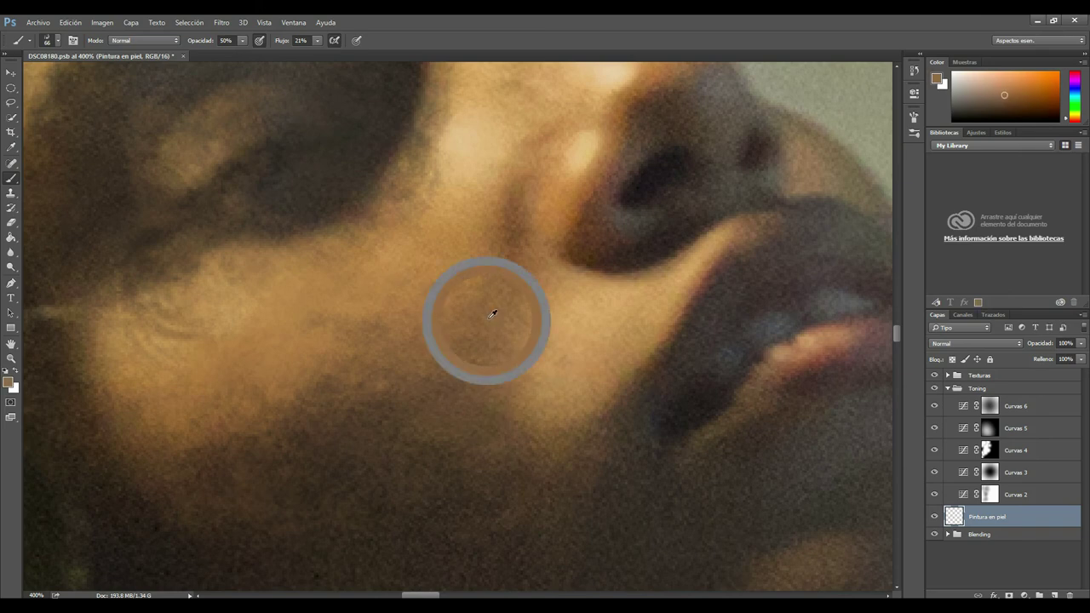
# Step: Set the brush to 35 px and paint a darker sampled skin tone over the cheek
pyautogui.rightClick(571, 331)
pyautogui.moveTo(644, 365); pyautogui.dragTo(636, 364)
pyautogui.click(491, 305)
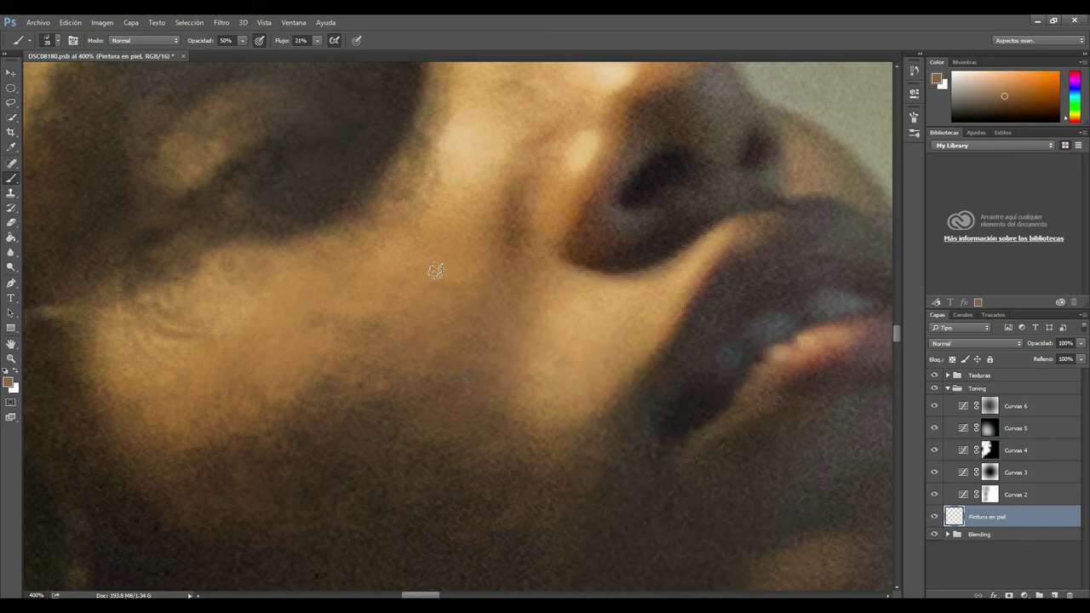
pyautogui.moveTo(463, 187); pyautogui.dragTo(473, 240)
pyautogui.keyDown('alt'); pyautogui.click(497, 267); pyautogui.keyUp('alt')
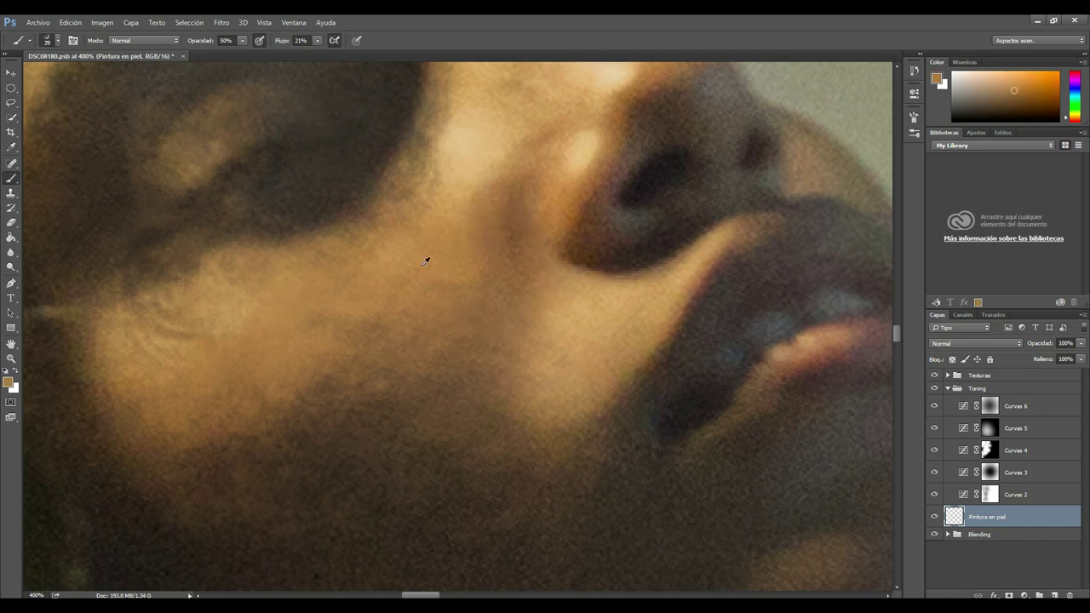
pyautogui.moveTo(424, 276); pyautogui.dragTo(407, 404)
# Step: Sample orange skin tones near the eye and several dark brow shades
pyautogui.keyDown('alt'); pyautogui.click(458, 282); pyautogui.keyUp('alt')
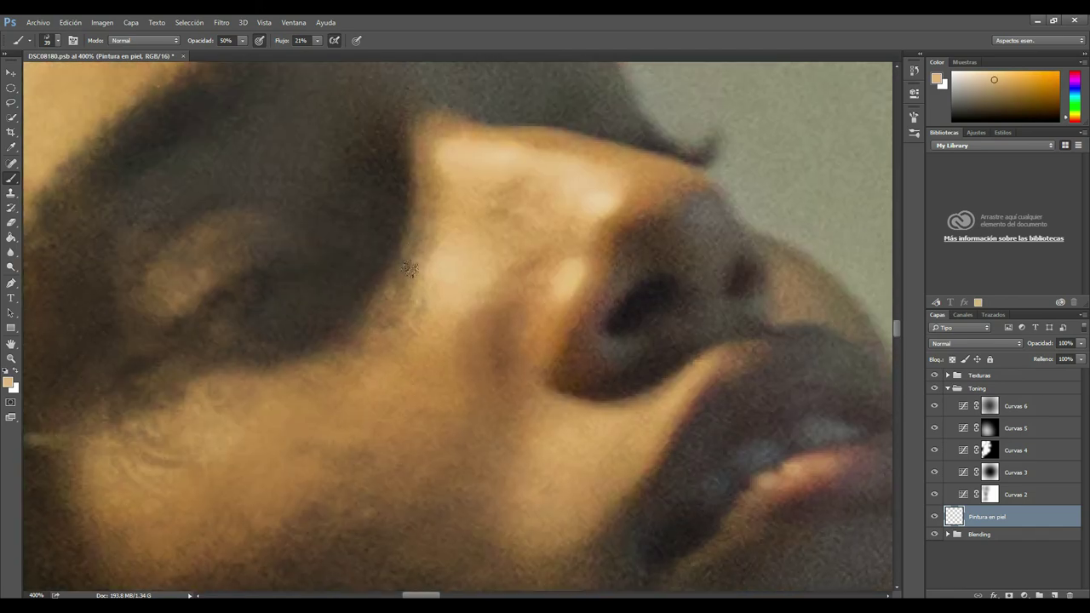
pyautogui.keyDown('alt'); pyautogui.click(408, 199); pyautogui.keyUp('alt')
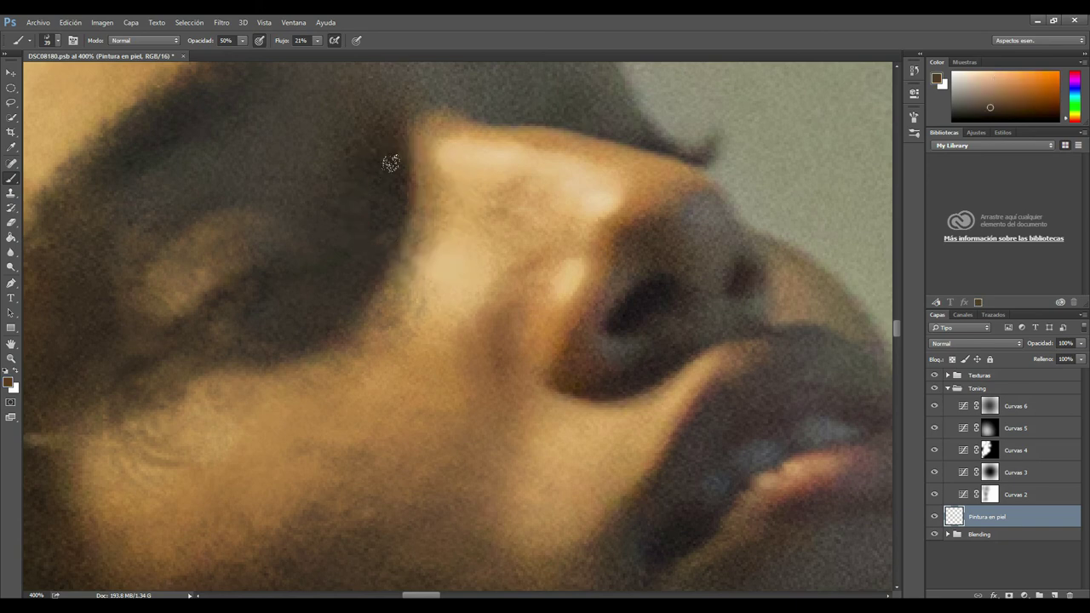
pyautogui.keyDown('alt'); pyautogui.click(387, 179); pyautogui.keyUp('alt')
pyautogui.moveTo(424, 234); pyautogui.dragTo(369, 373)
pyautogui.keyDown('alt'); pyautogui.click(326, 227); pyautogui.keyUp('alt')
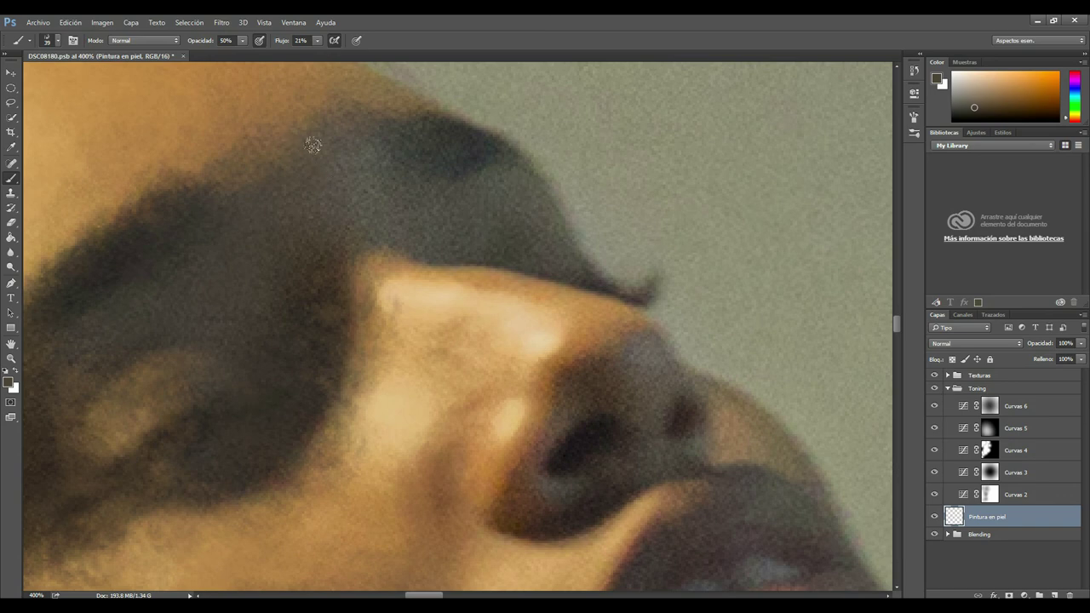
pyautogui.keyDown('alt'); pyautogui.click(234, 237); pyautogui.keyUp('alt')
pyautogui.keyDown('alt'); pyautogui.click(307, 298); pyautogui.keyUp('alt')
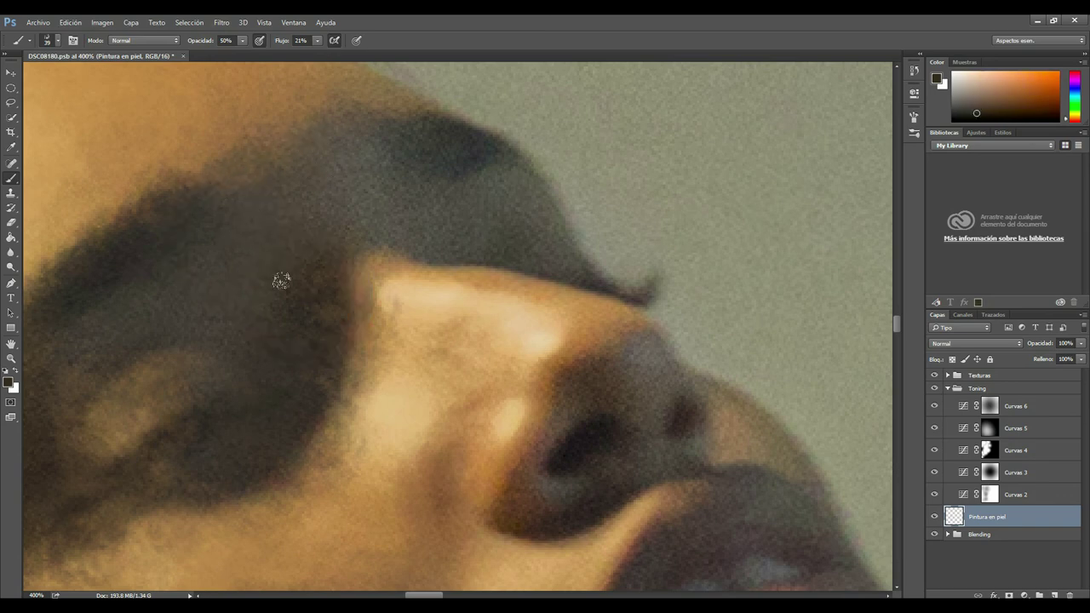
pyautogui.keyDown('alt'); pyautogui.click(242, 289); pyautogui.keyUp('alt')
# Step: Frame the eye area, resample brow browns and check the brush size
pyautogui.moveTo(224, 338); pyautogui.dragTo(304, 296)
pyautogui.keyDown('alt'); pyautogui.click(293, 361); pyautogui.keyUp('alt')
pyautogui.keyDown('alt'); pyautogui.click(232, 296); pyautogui.keyUp('alt')
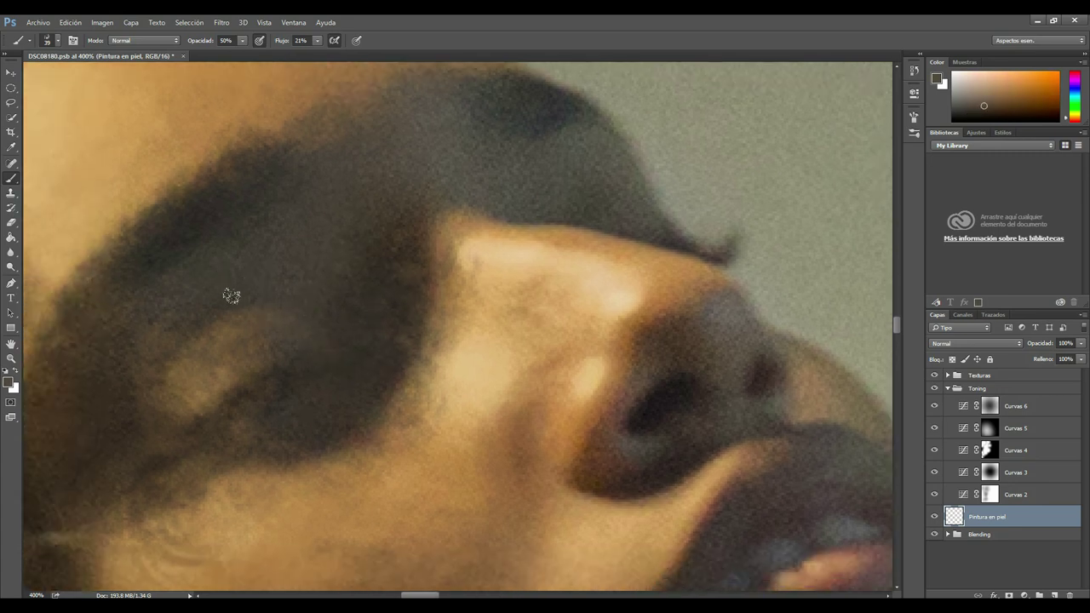
pyautogui.keyDown('alt'); pyautogui.click(310, 240); pyautogui.keyUp('alt')
pyautogui.keyDown('alt'); pyautogui.click(394, 395); pyautogui.keyUp('alt')
pyautogui.moveTo(372, 314); pyautogui.dragTo(329, 207)
pyautogui.rightClick(366, 233)
pyautogui.press('Escape')
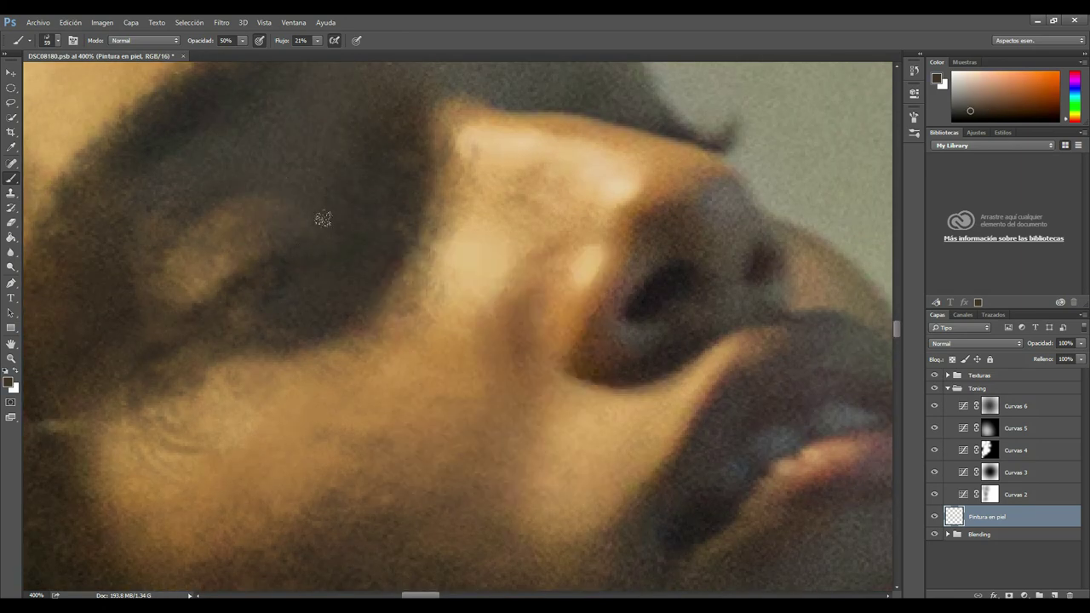
# Step: Paint sampled brow brown around the eye, then sample nearby lighter and darker skin tones
pyautogui.keyDown('alt'); pyautogui.click(324, 278); pyautogui.keyUp('alt')
pyautogui.keyDown('alt'); pyautogui.click(226, 319); pyautogui.keyUp('alt')
pyautogui.moveTo(227, 319); pyautogui.dragTo(208, 288)
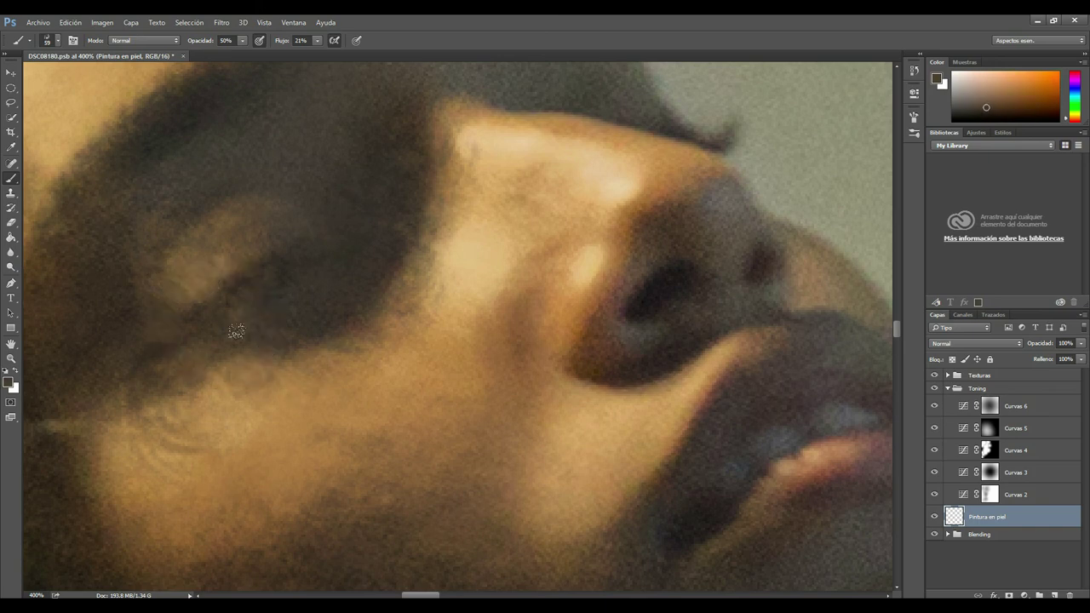
pyautogui.keyDown('alt'); pyautogui.click(275, 345); pyautogui.keyUp('alt')
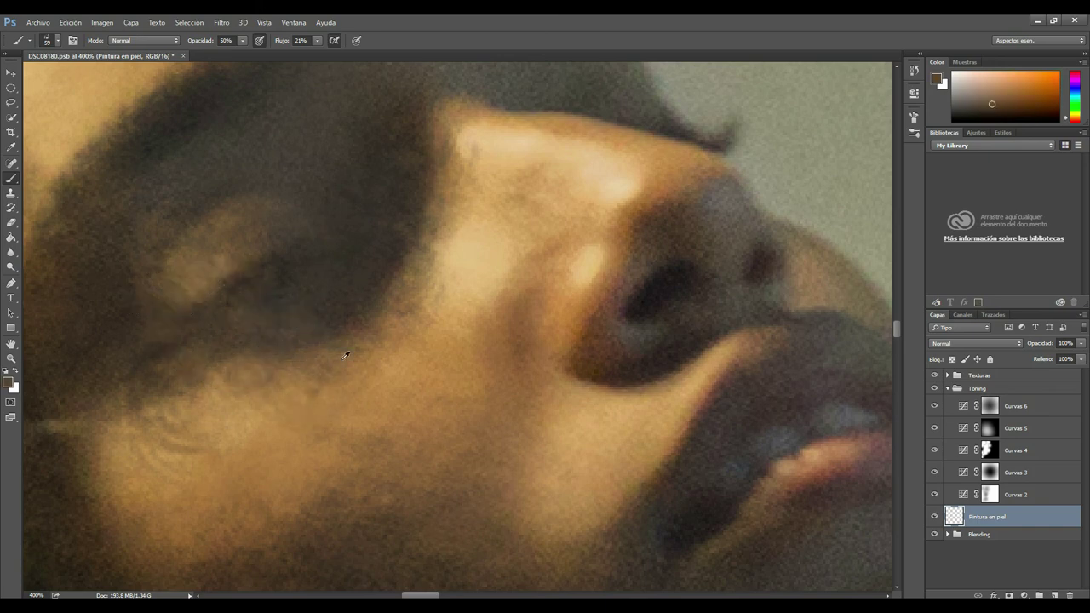
pyautogui.keyDown('alt'); pyautogui.click(163, 296); pyautogui.keyUp('alt')
pyautogui.keyDown('alt'); pyautogui.click(321, 355); pyautogui.keyUp('alt')
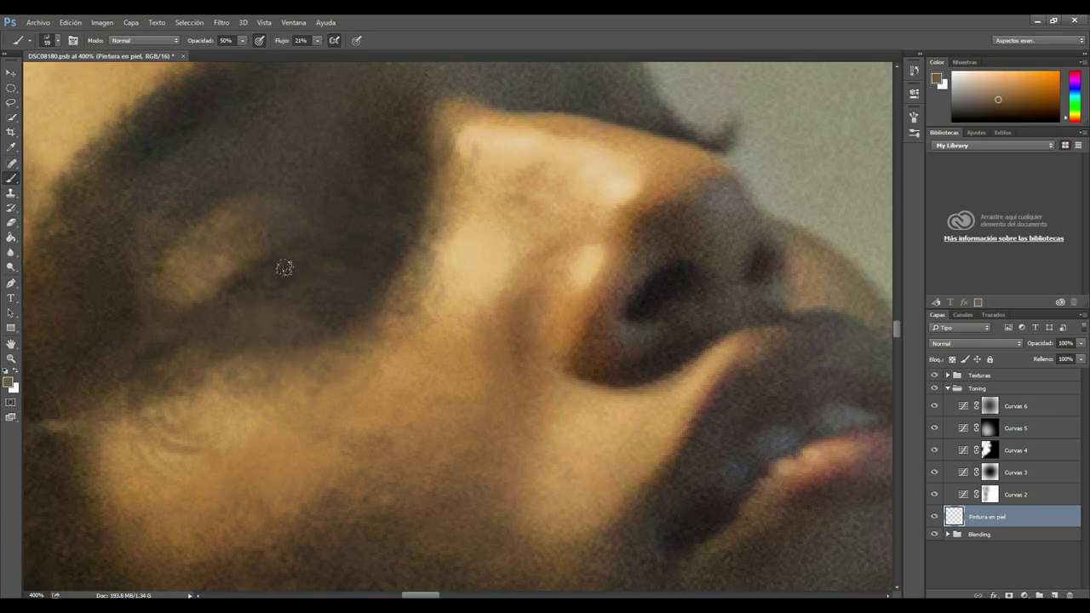
pyautogui.keyDown('alt'); pyautogui.click(349, 221); pyautogui.keyUp('alt')
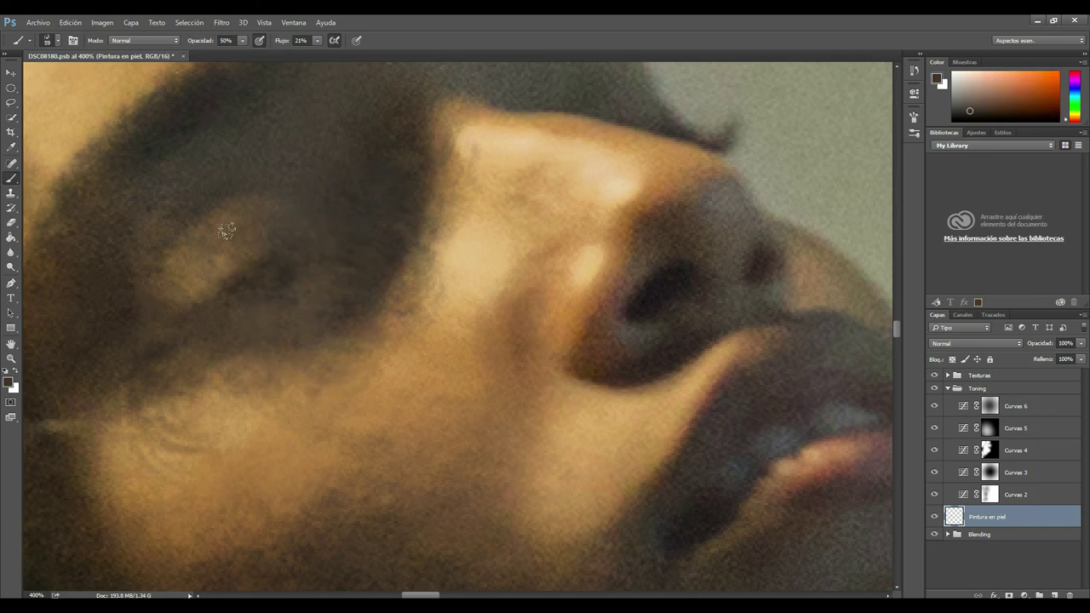
pyautogui.keyDown('alt'); pyautogui.click(117, 277); pyautogui.keyUp('alt')
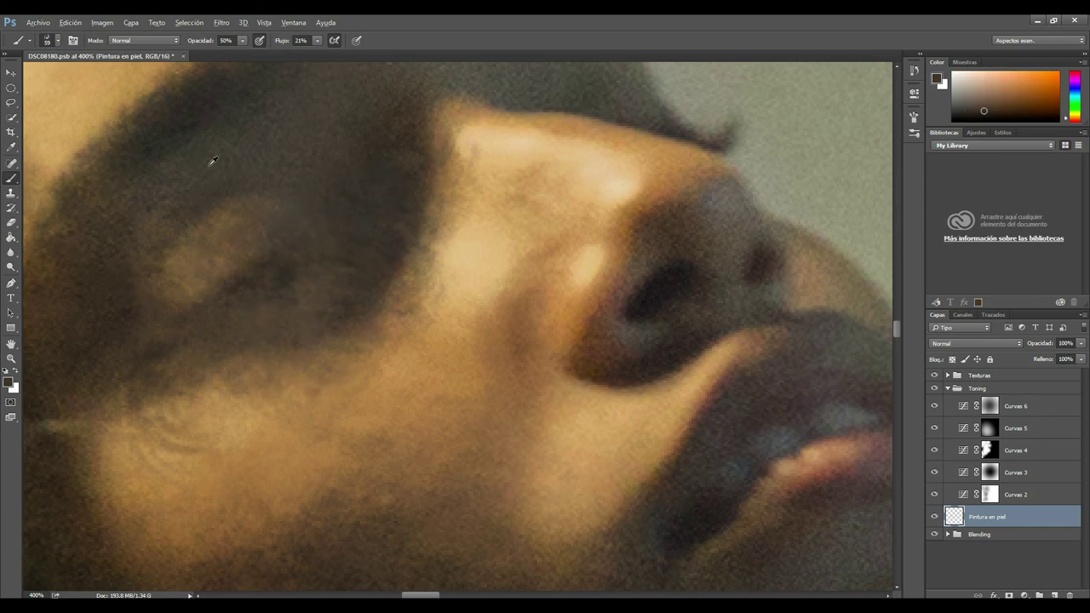
pyautogui.keyDown('alt'); pyautogui.click(171, 113); pyautogui.keyUp('alt')
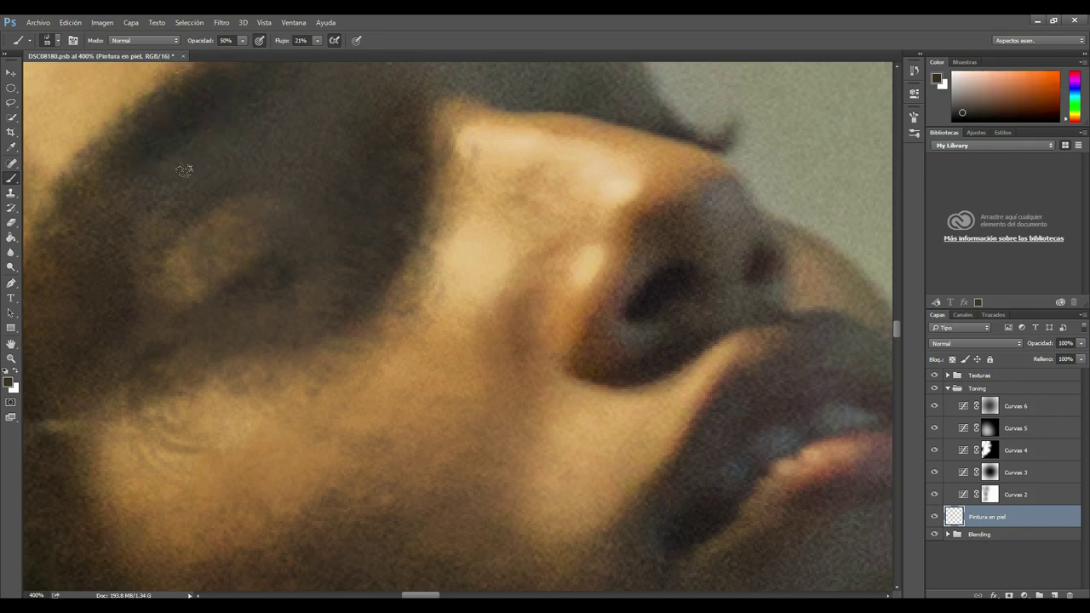
# Step: Reset the foreground colour to default black and set the brush size to 30 px
pyautogui.click(7, 385)
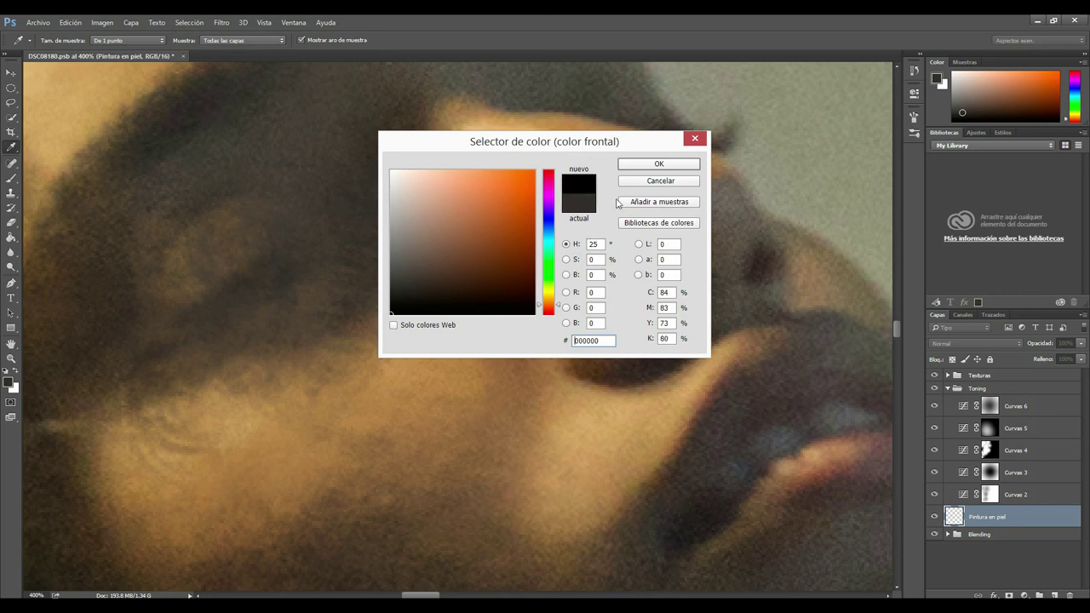
pyautogui.click(659, 163)
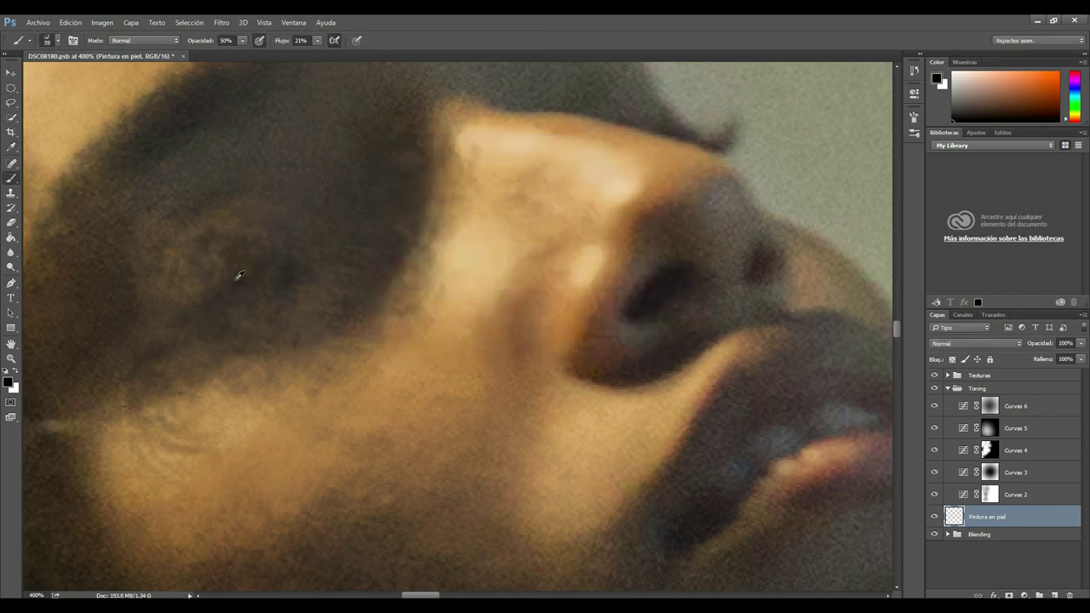
pyautogui.click(7, 373)
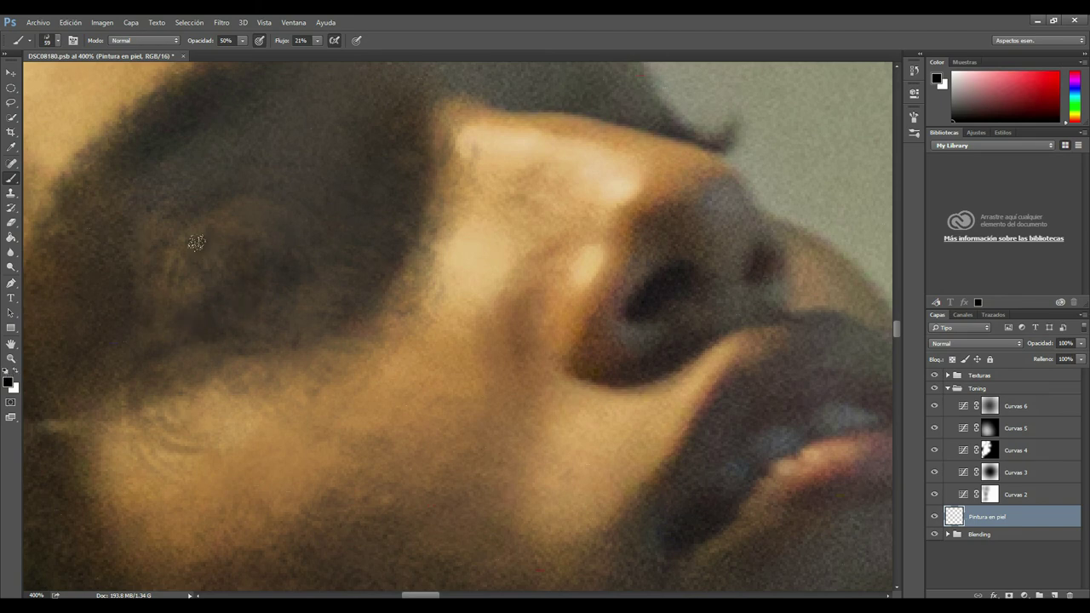
pyautogui.rightClick(223, 193)
pyautogui.press('Escape')
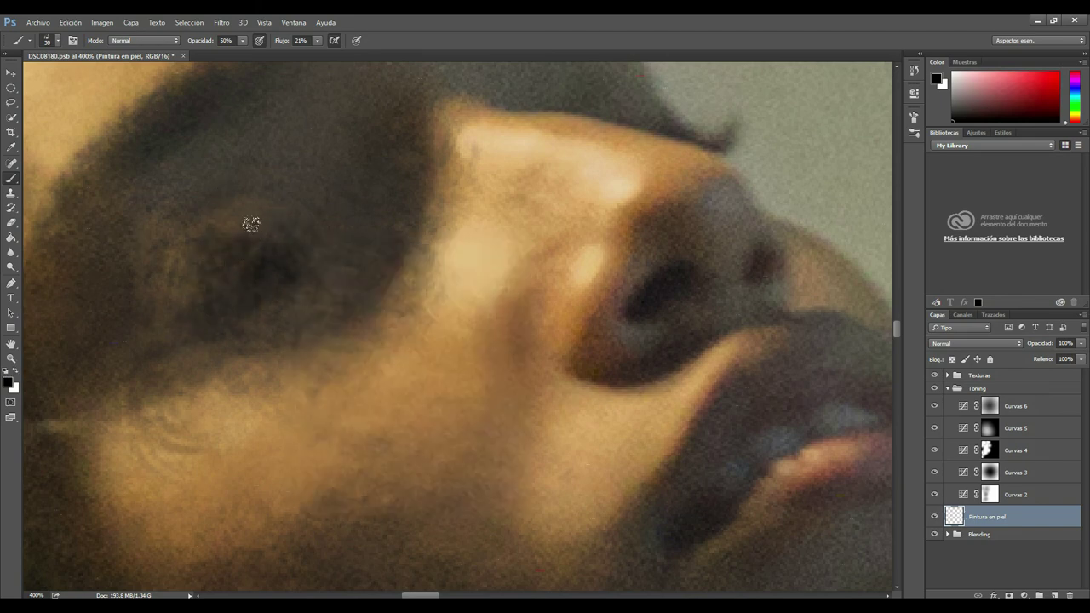
pyautogui.rightClick(287, 228)
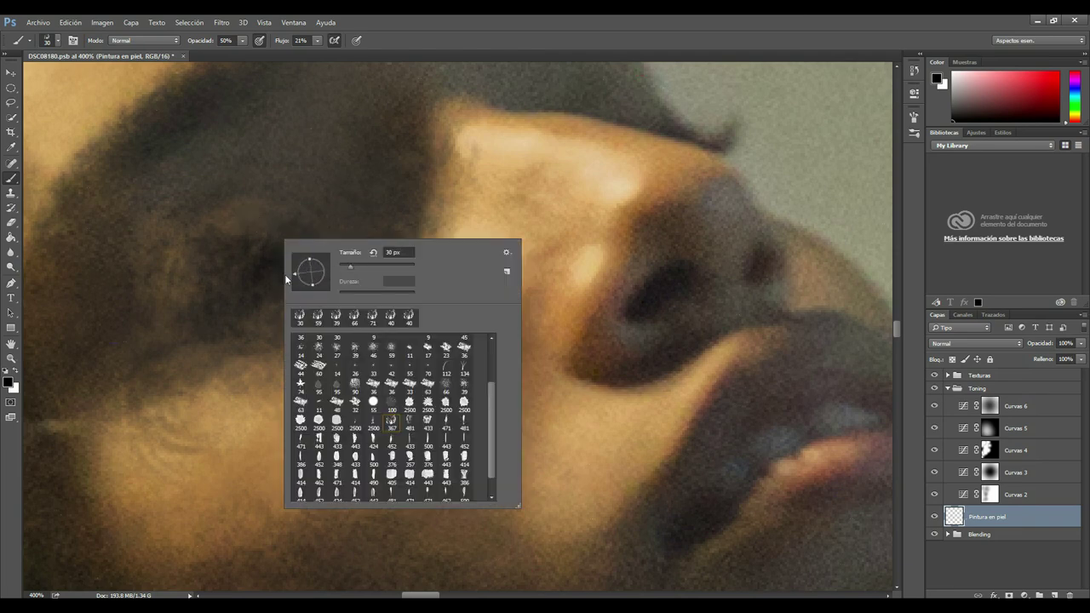
pyautogui.press('Escape')
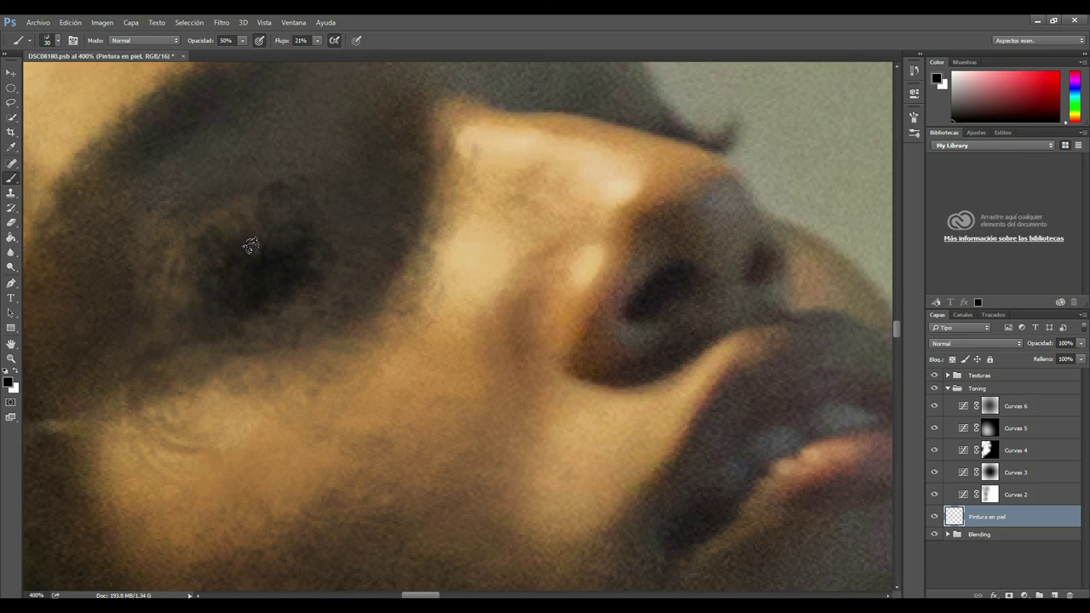
pyautogui.rightClick(292, 275)
pyautogui.press('Return')
# Step: Sample dark and red-brown eye-socket tones, then move toward the nose and resize the brush
pyautogui.keyDown('alt'); pyautogui.click(293, 328); pyautogui.keyUp('alt')
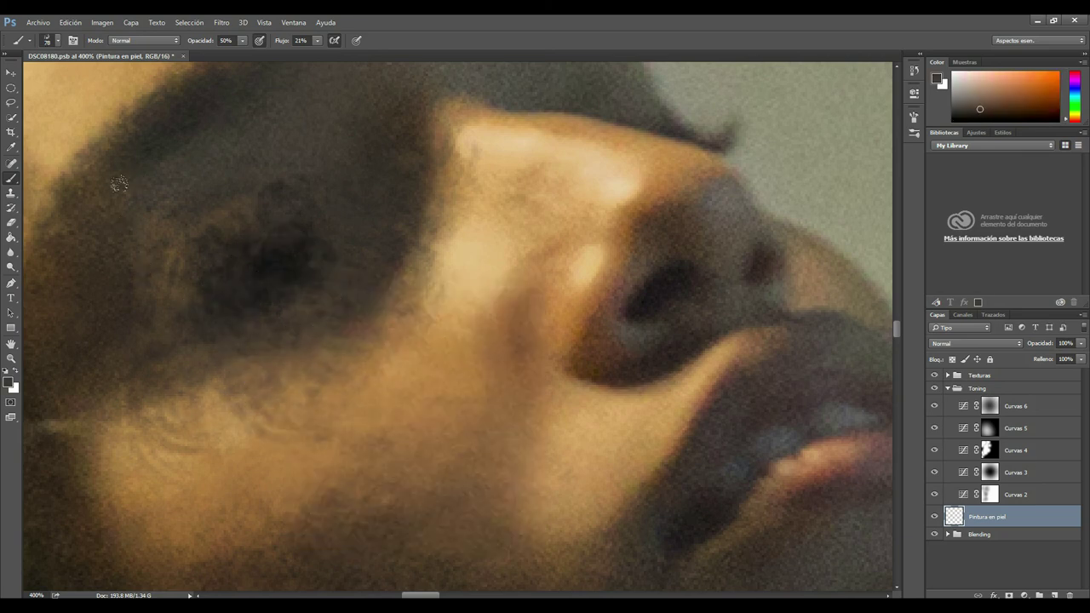
pyautogui.keyDown('alt'); pyautogui.click(302, 210); pyautogui.keyUp('alt')
pyautogui.keyDown('alt'); pyautogui.click(326, 224); pyautogui.keyUp('alt')
pyautogui.moveTo(335, 238)
pyautogui.mouseDown()
pyautogui.moveTo(275, 333)
pyautogui.moveTo(414, 145)
pyautogui.moveTo(387, 217)
pyautogui.mouseUp()
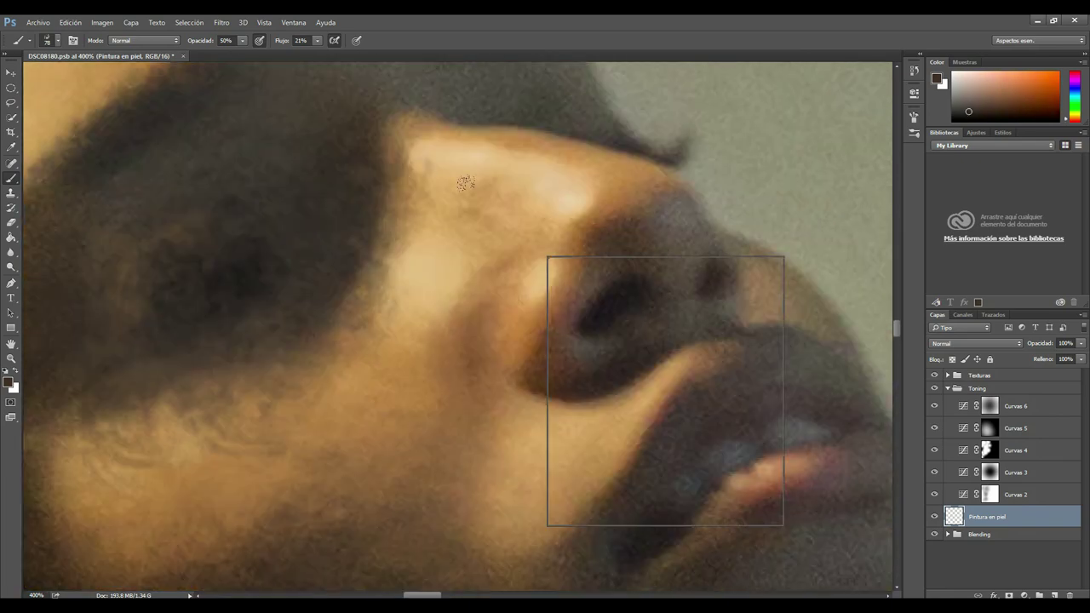
pyautogui.rightClick(548, 256)
pyautogui.press('Return')
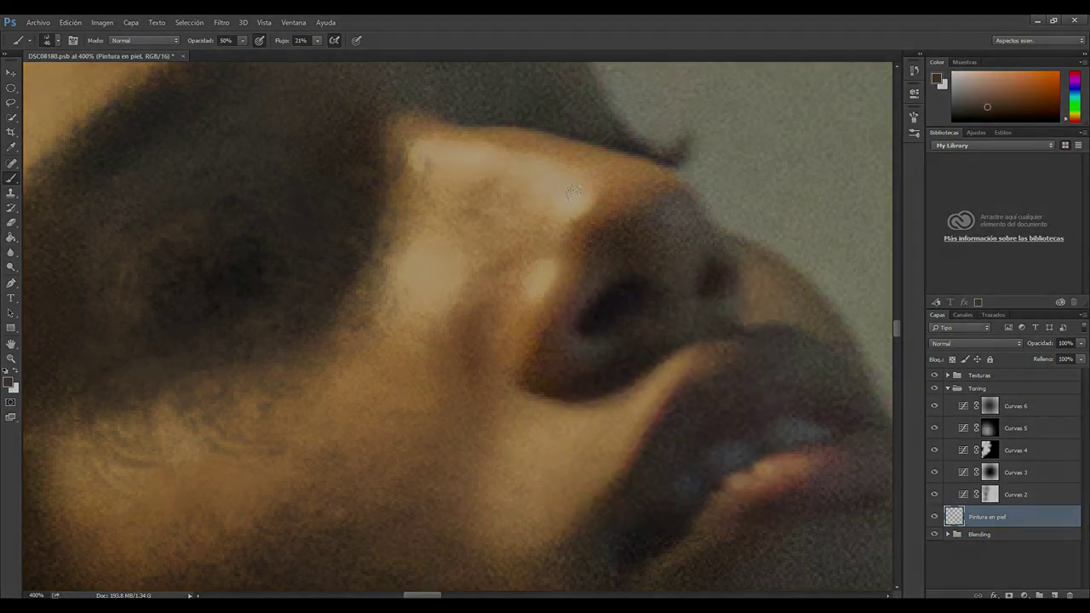
pyautogui.rightClick(680, 236)
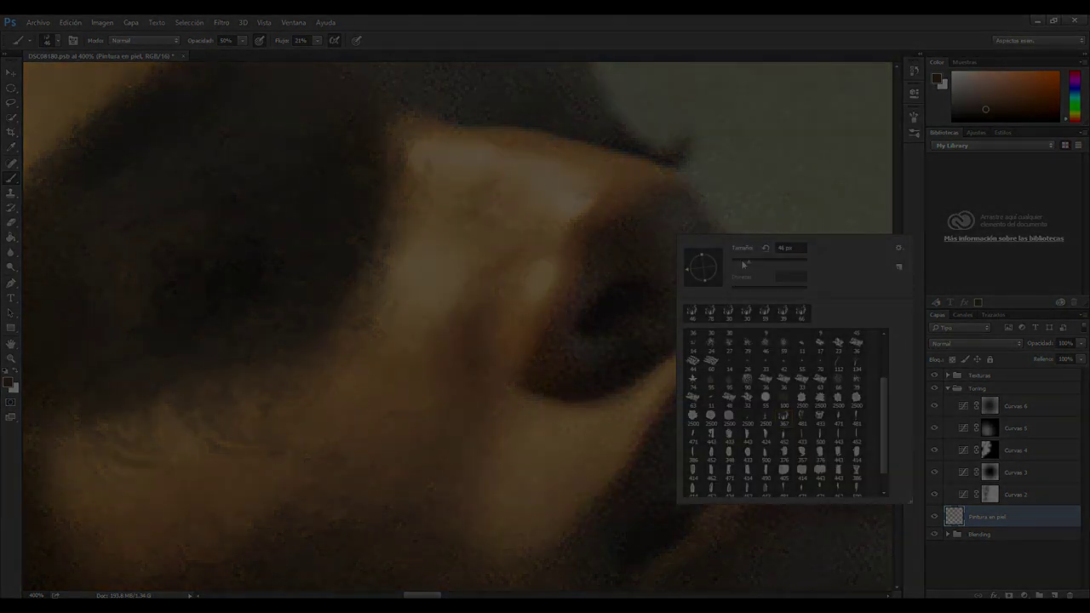